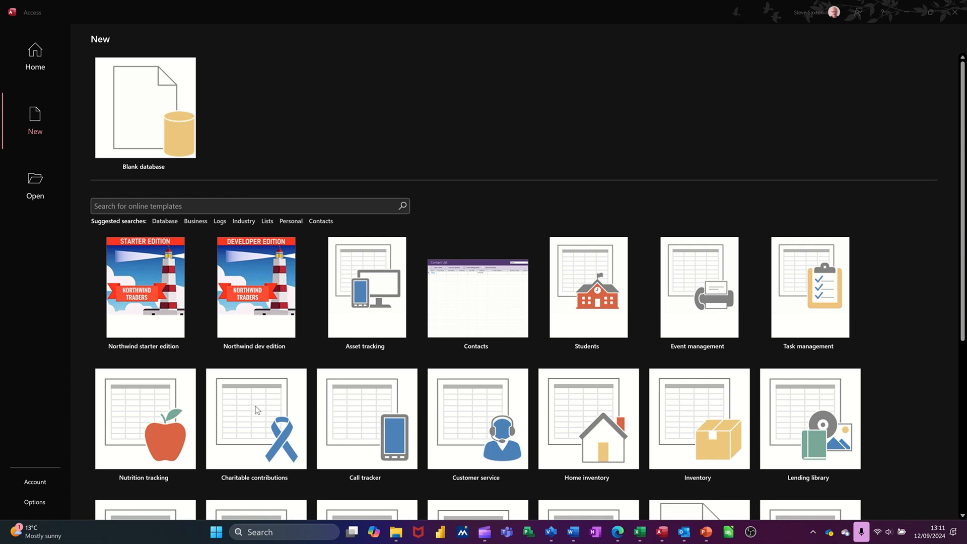
# - Create a blank database with the file name CustomerDB
pyautogui.scroll(-2, 594, 423)
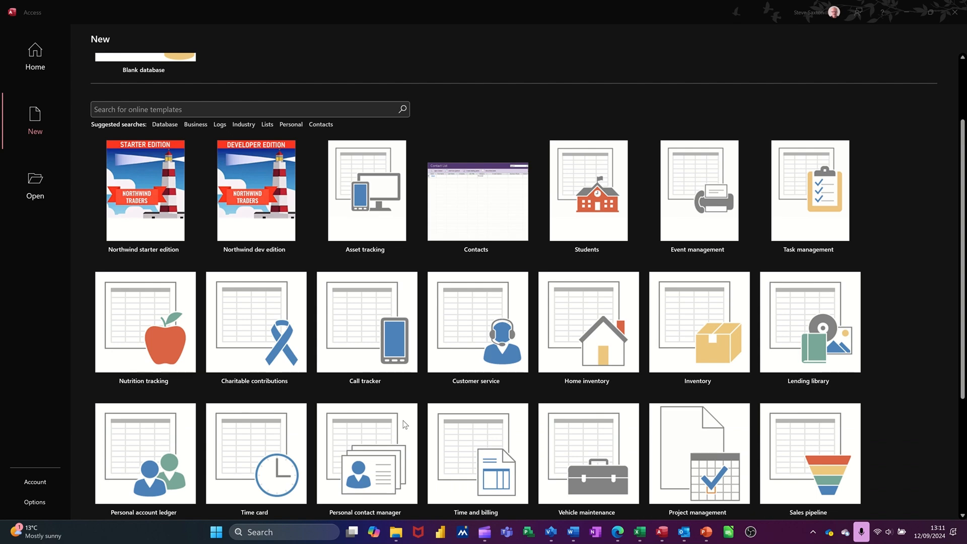
pyautogui.scroll(2, 404, 424)
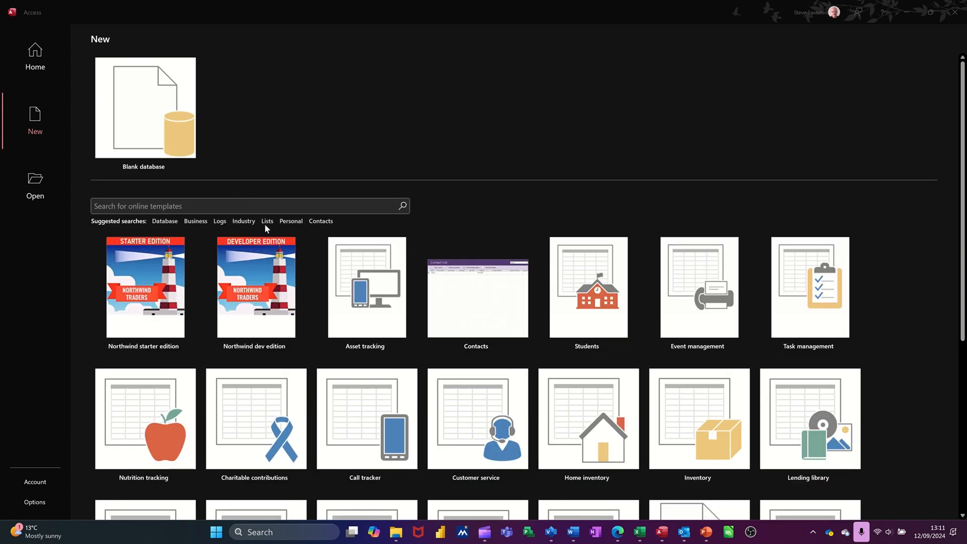
pyautogui.click(144, 109)
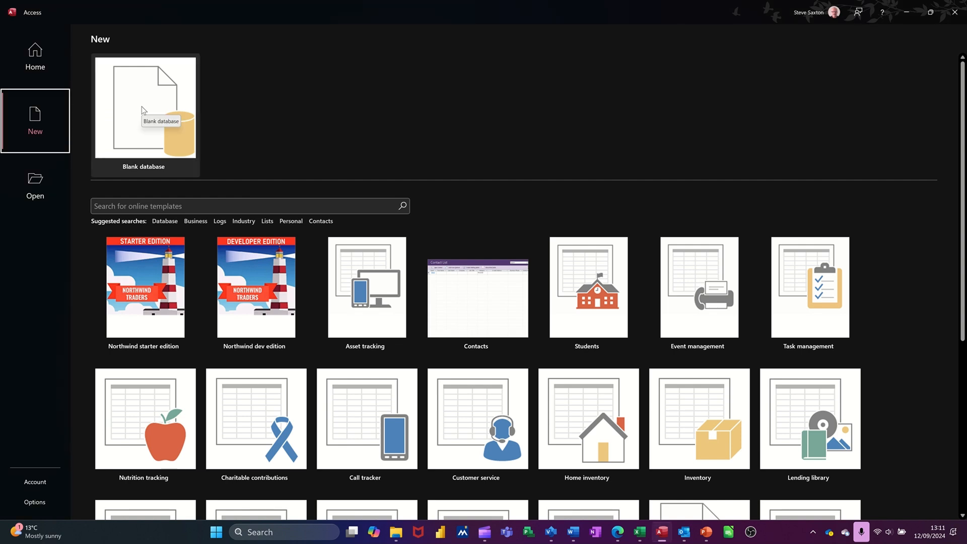
pyautogui.click(143, 110)
pyautogui.click(143, 110)
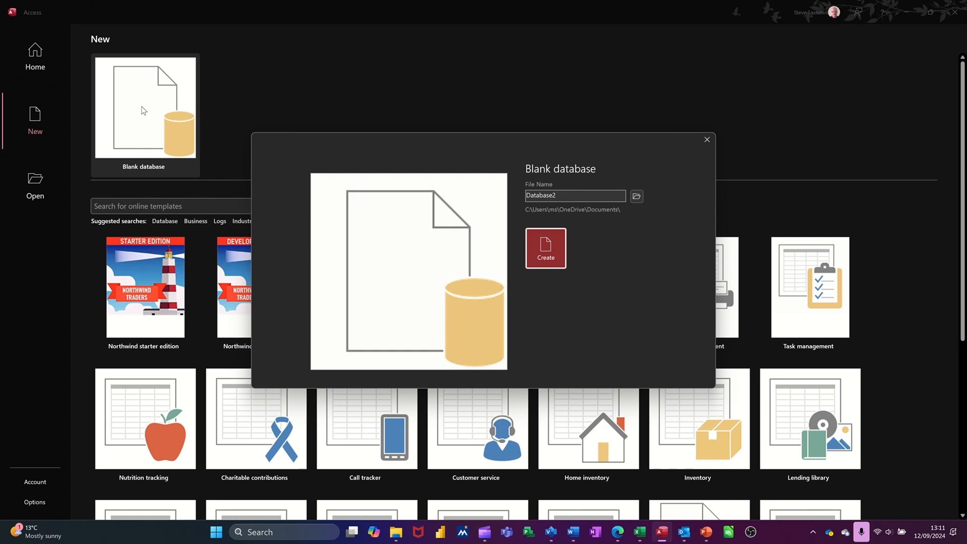
pyautogui.click(581, 194)
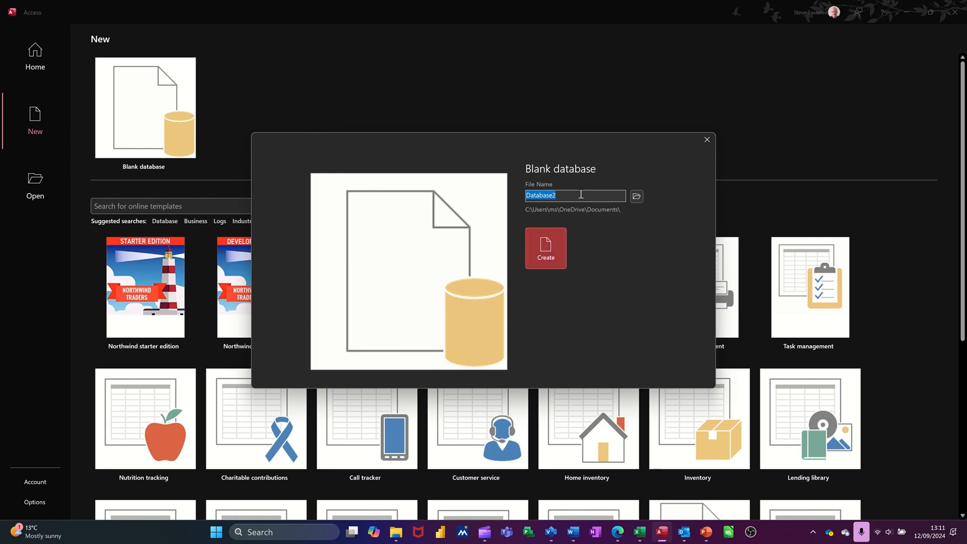
pyautogui.write('CustomerDB')
pyautogui.click(551, 249)
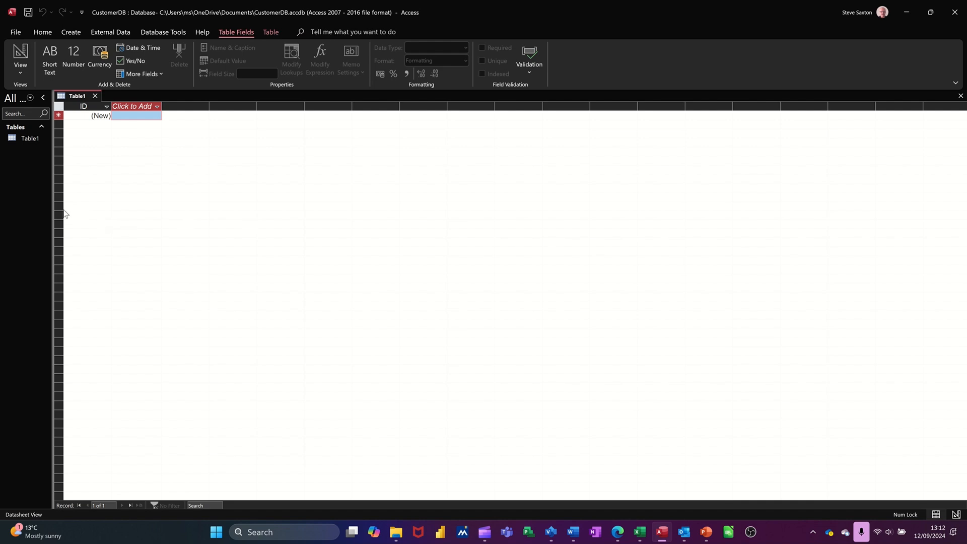
# - Widen the navigation pane and view its object category and group filter options
pyautogui.moveTo(52, 212); pyautogui.dragTo(121, 216)
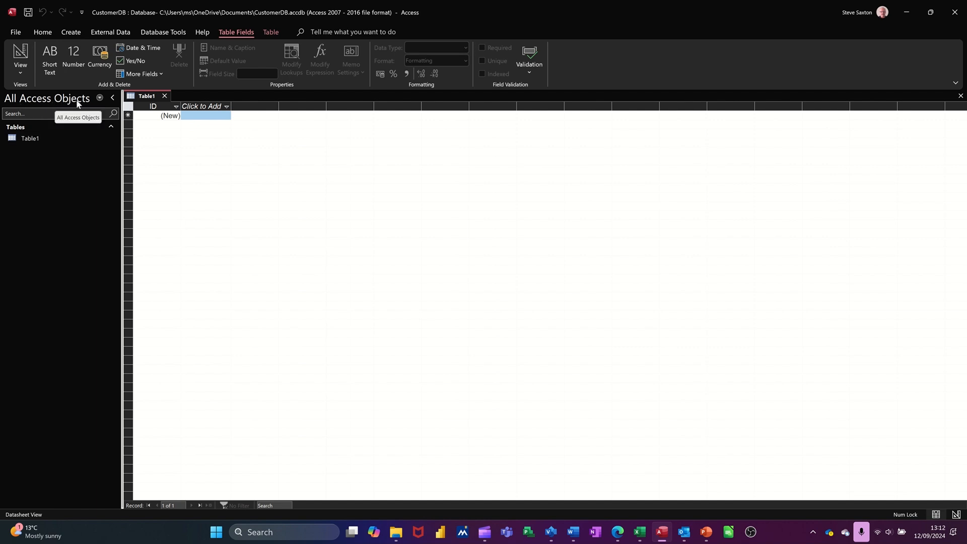
pyautogui.click(100, 98)
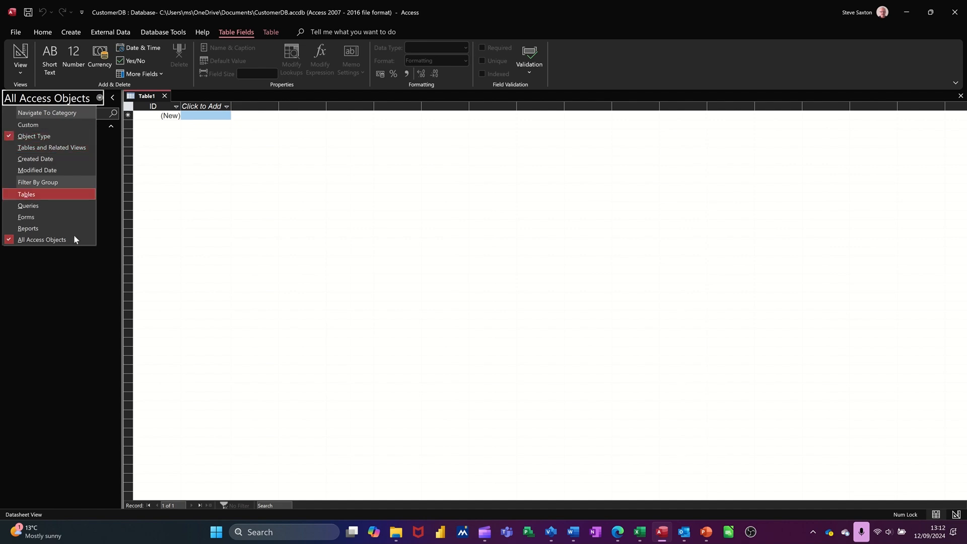
pyautogui.click(80, 304)
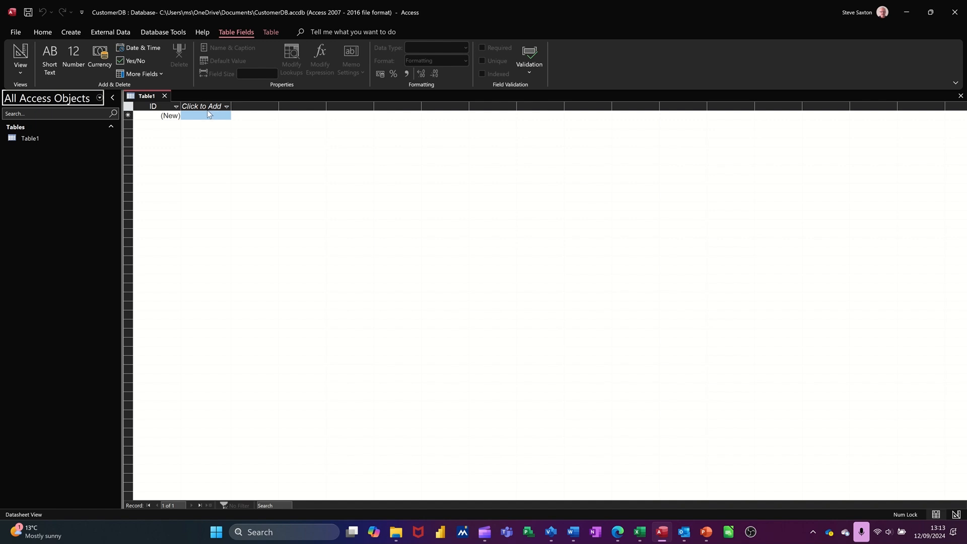
# - View the data types offered for a new field and close the default Table1 without adding any field
pyautogui.click(229, 107)
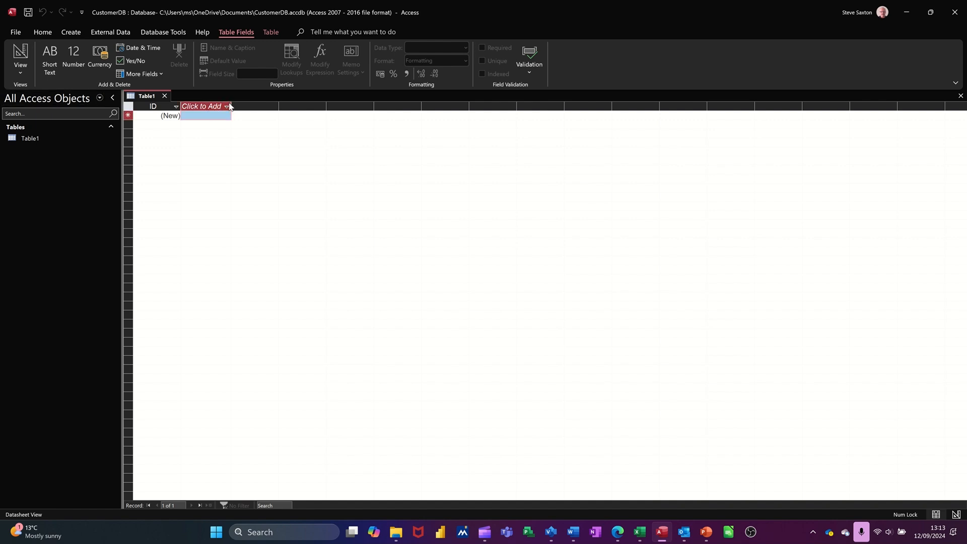
pyautogui.click(229, 106)
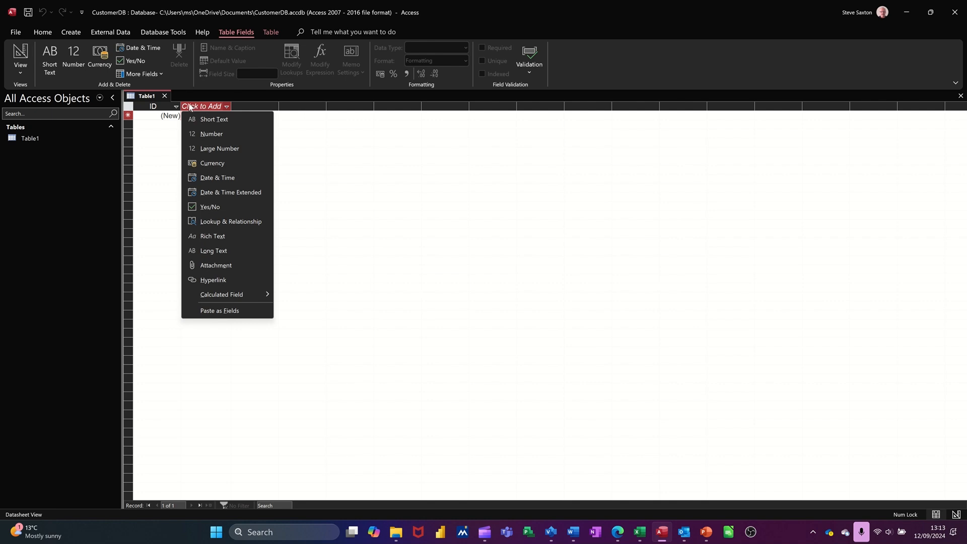
pyautogui.click(165, 96)
pyautogui.click(166, 95)
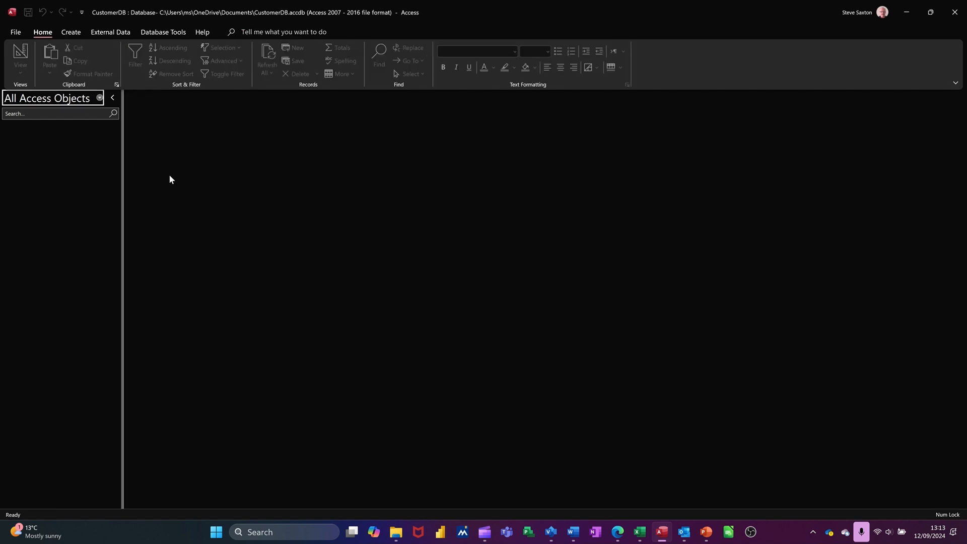
pyautogui.click(71, 32)
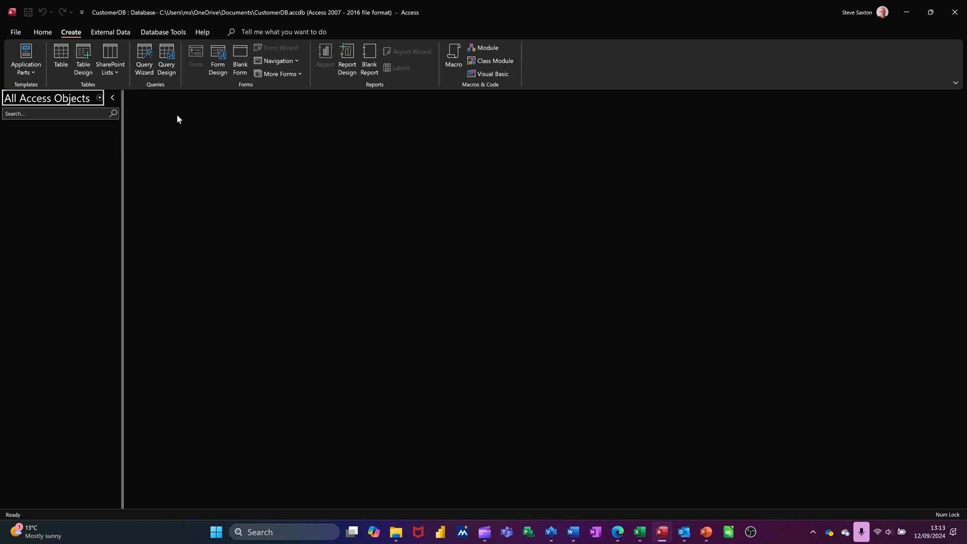
pyautogui.click(58, 56)
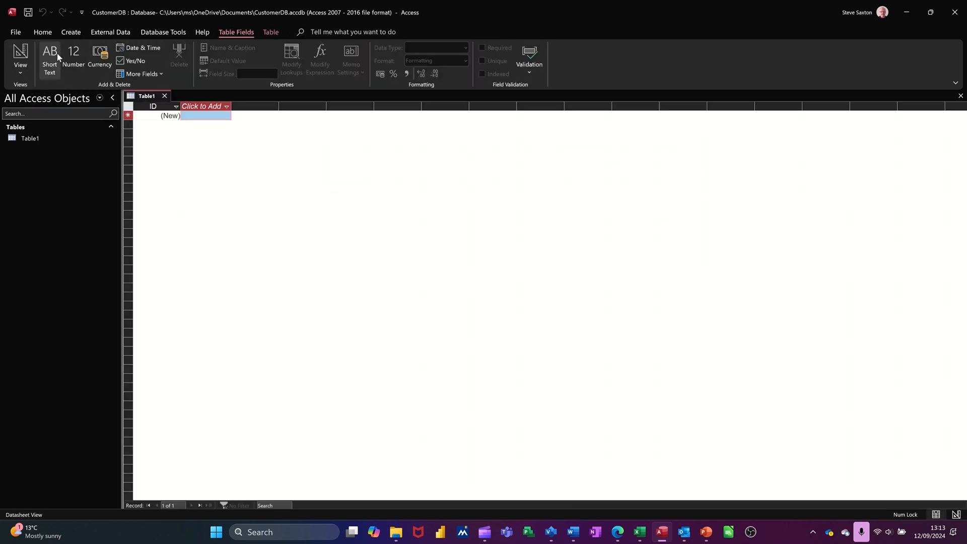
pyautogui.click(164, 96)
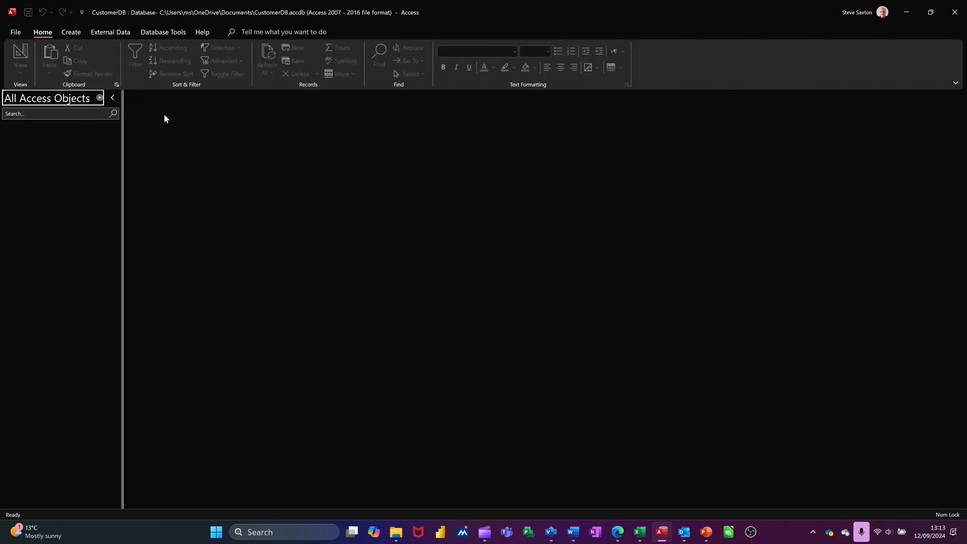
# - Create a new table in Design view and name its first field CustomerID
pyautogui.click(71, 32)
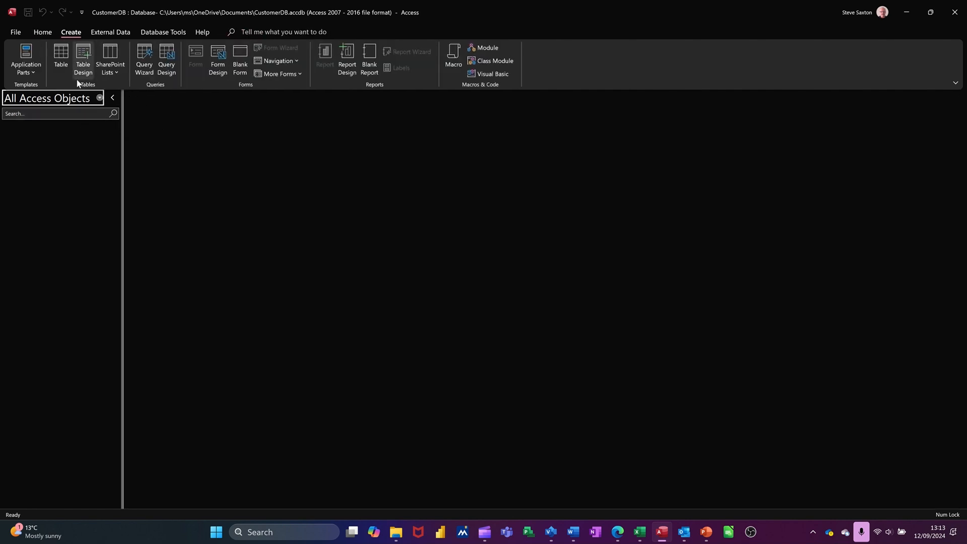
pyautogui.click(83, 50)
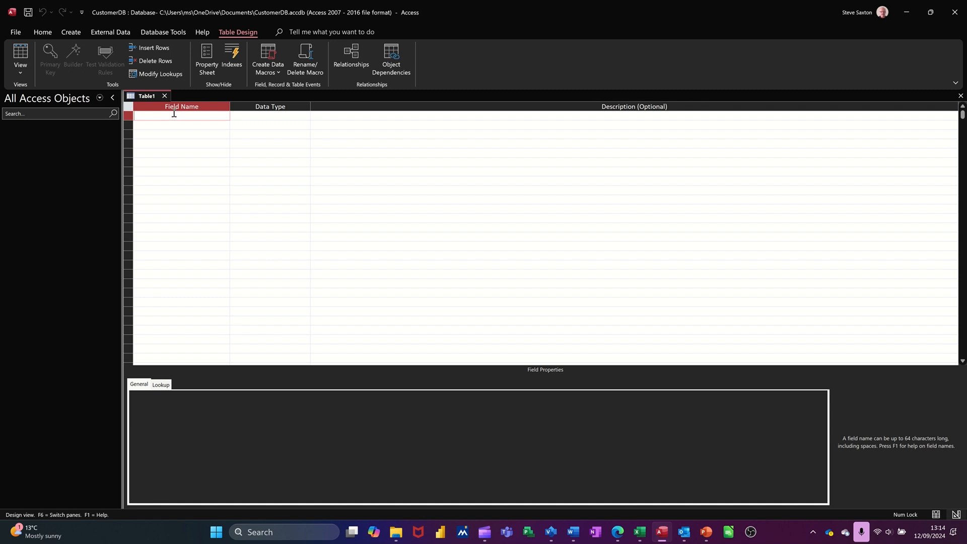
pyautogui.write('CustomerID')
pyautogui.press('Tab')
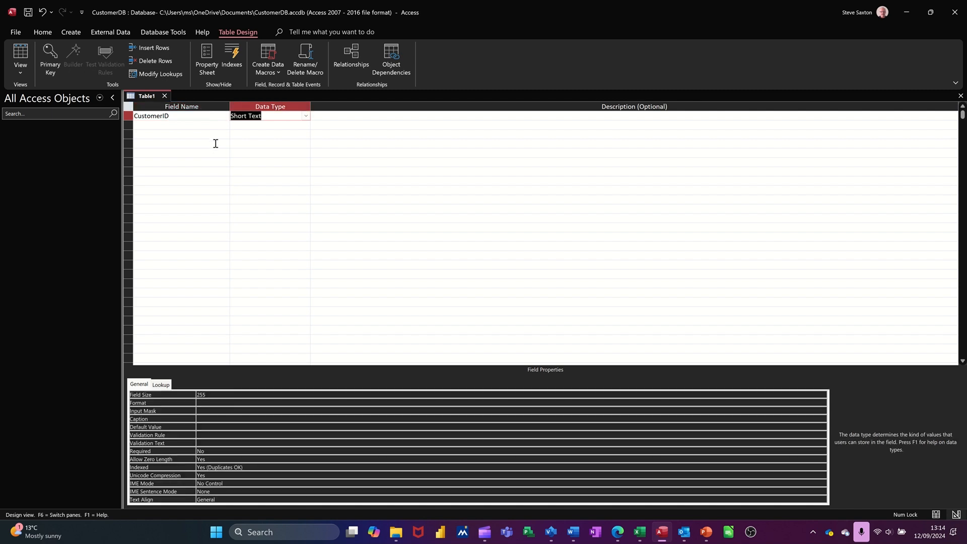
# - Set the CustomerID field's data type to AutoNumber
pyautogui.click(305, 117)
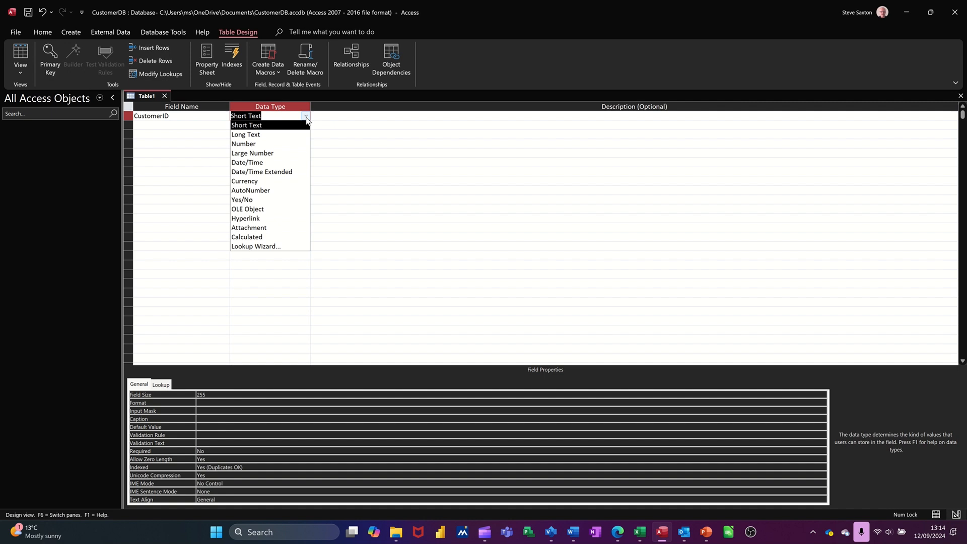
pyautogui.click(345, 115)
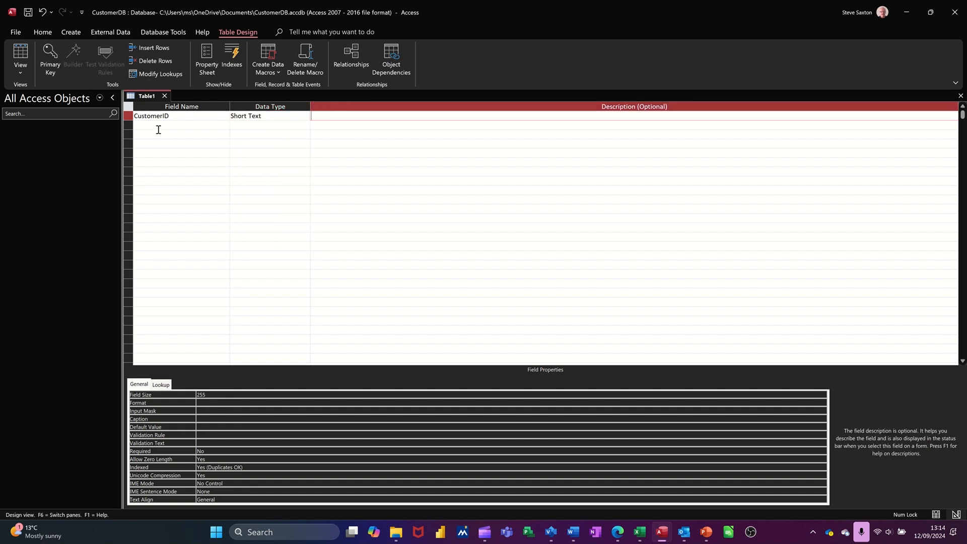
pyautogui.click(280, 117)
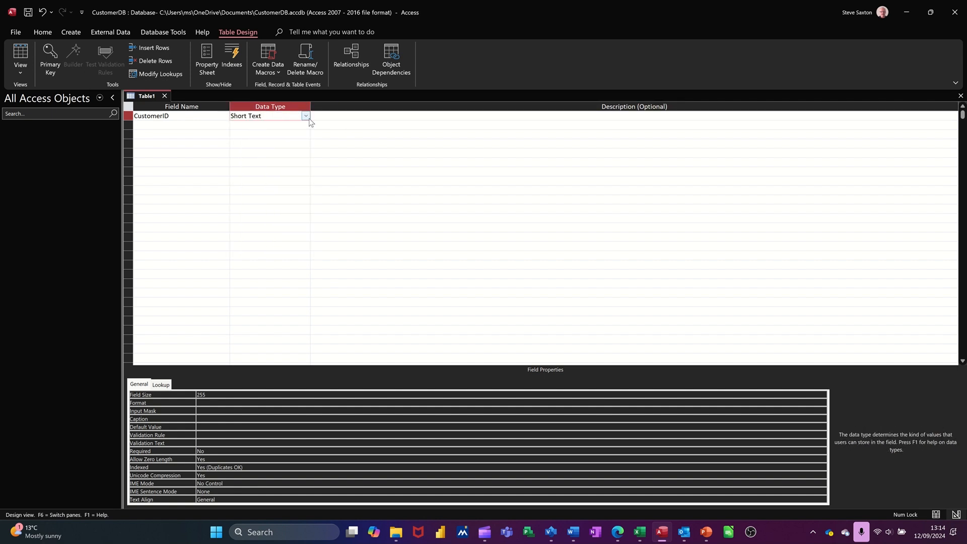
pyautogui.click(305, 116)
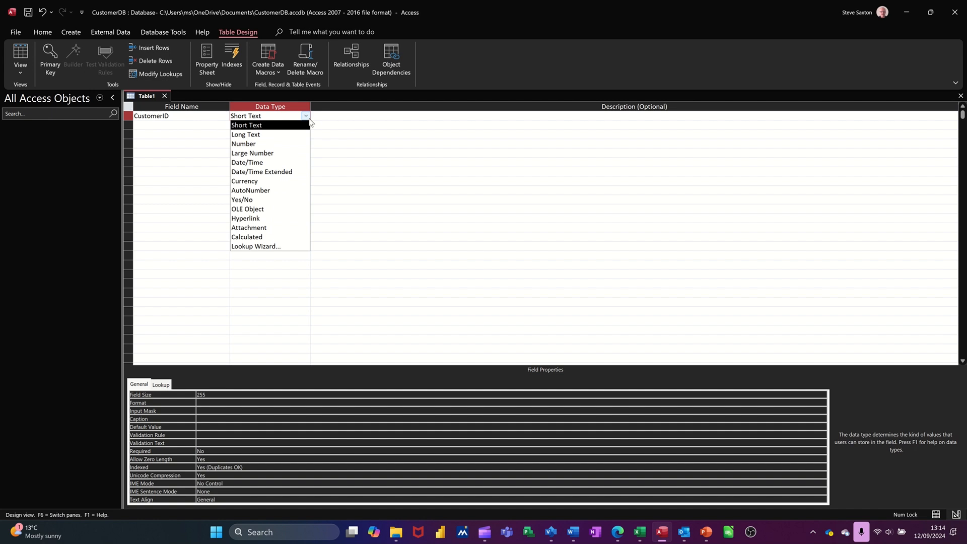
pyautogui.click(254, 191)
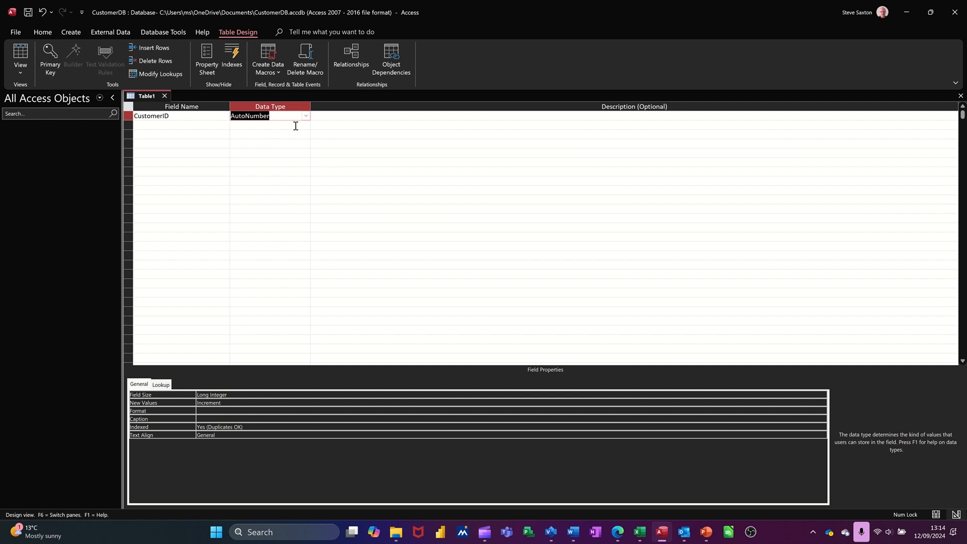
# - Add a Surname field with the Short Text data type and a field size of 50
pyautogui.click(186, 125)
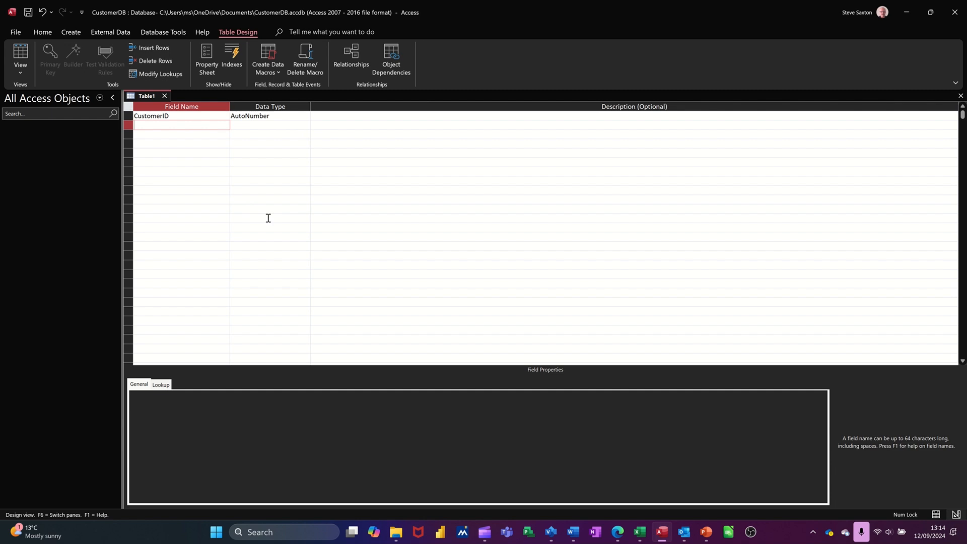
pyautogui.write('Surname')
pyautogui.press('Tab')
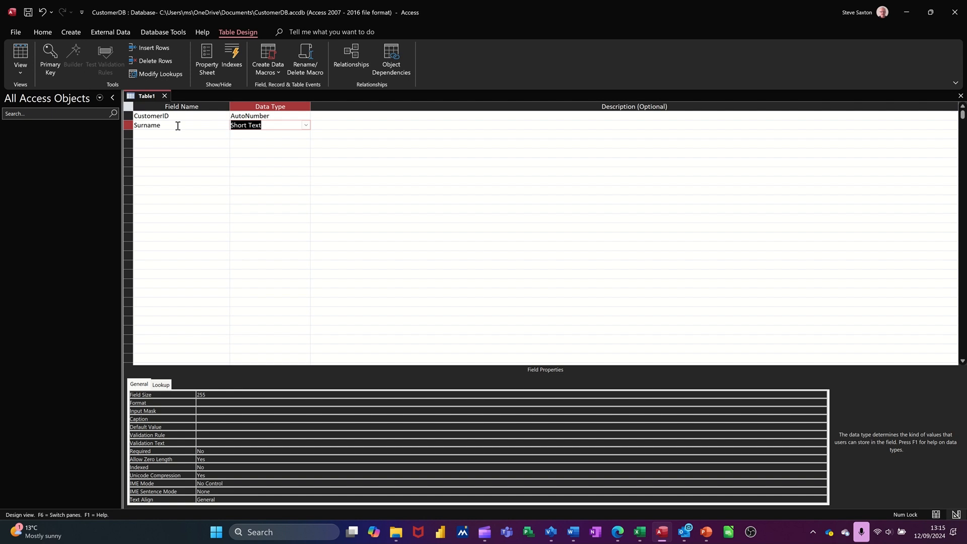
pyautogui.click(219, 395)
pyautogui.press('BackSpace')
pyautogui.press('BackSpace')
pyautogui.press('BackSpace')
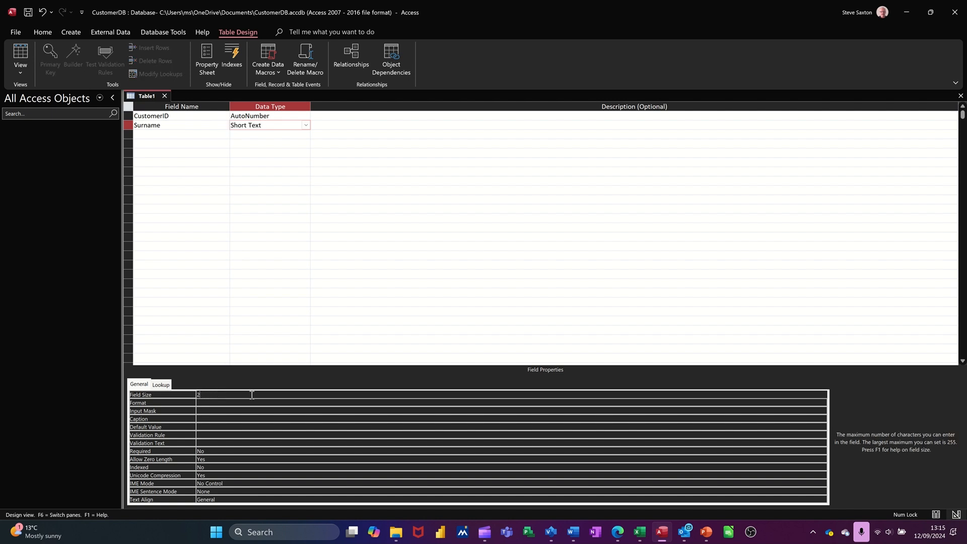
pyautogui.write('50')
# - Add a FirstName field below Surname with the Short Text data type and a field size of 50
pyautogui.click(184, 134)
pyautogui.write('Fir')
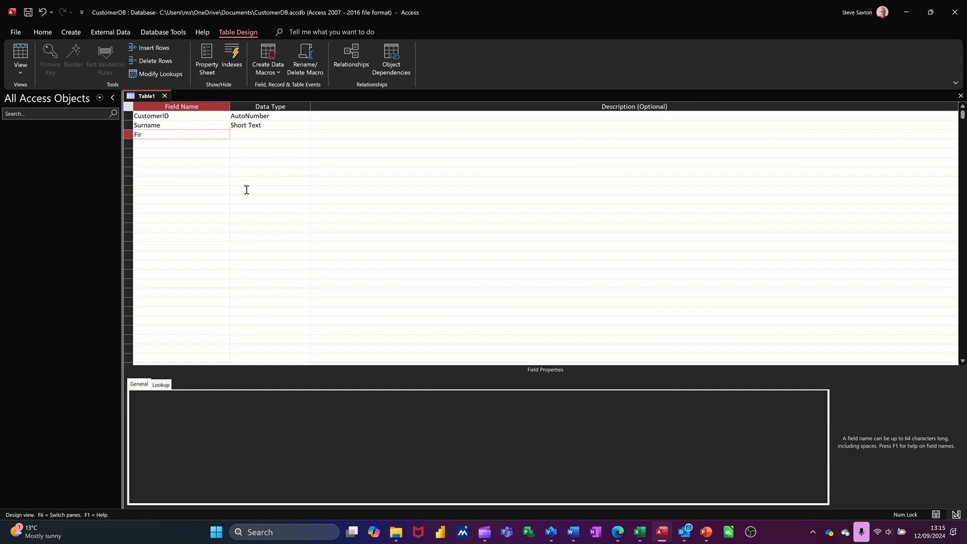
pyautogui.write('stName')
pyautogui.press('Tab')
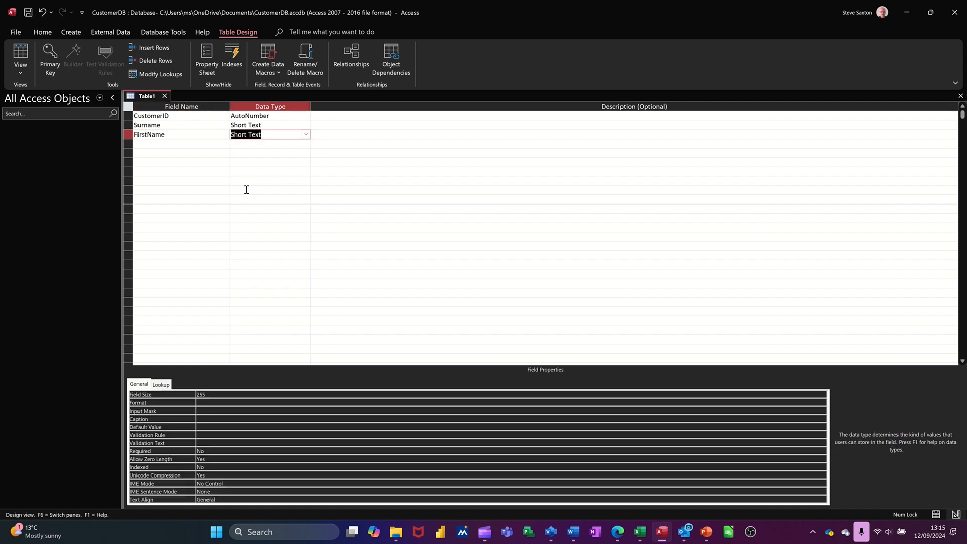
pyautogui.click(224, 399)
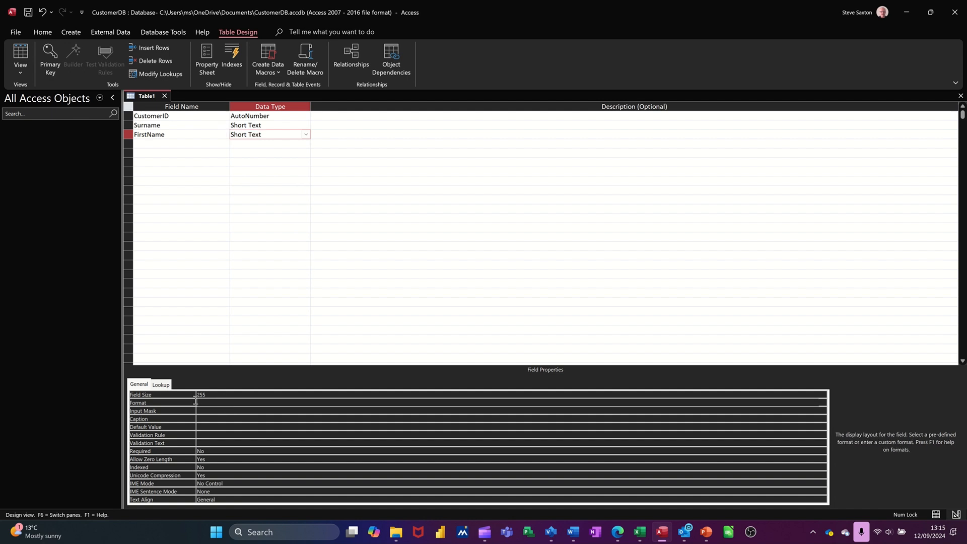
pyautogui.click(221, 391)
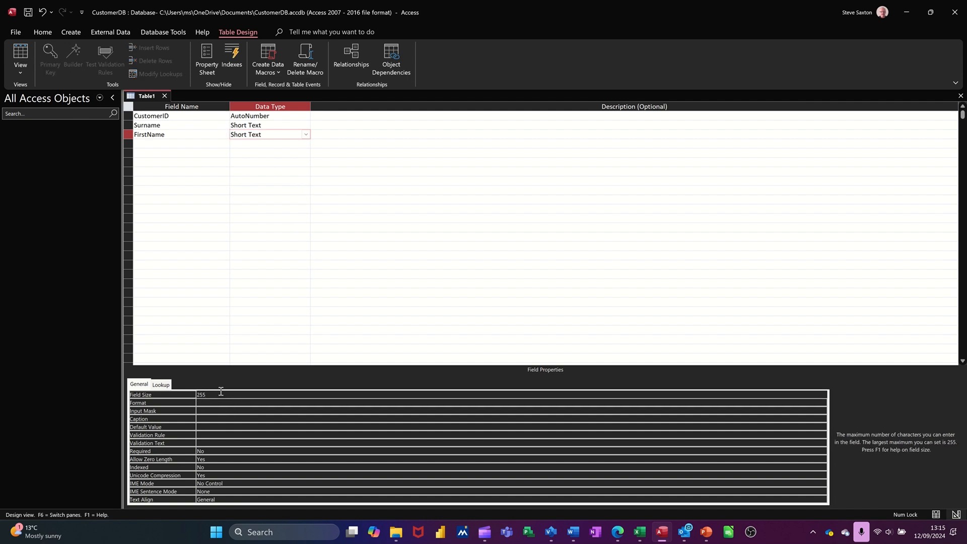
pyautogui.press('BackSpace')
pyautogui.press('BackSpace')
pyautogui.press('BackSpace')
pyautogui.write('50')
# - Move the FirstName field above Surname in the table design
pyautogui.click(193, 144)
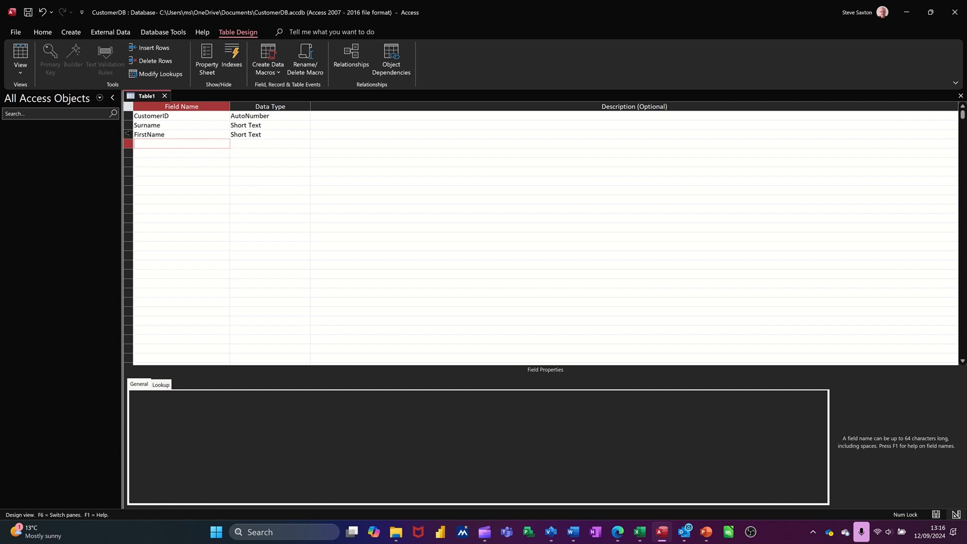
pyautogui.click(128, 134)
pyautogui.moveTo(128, 134); pyautogui.dragTo(129, 126)
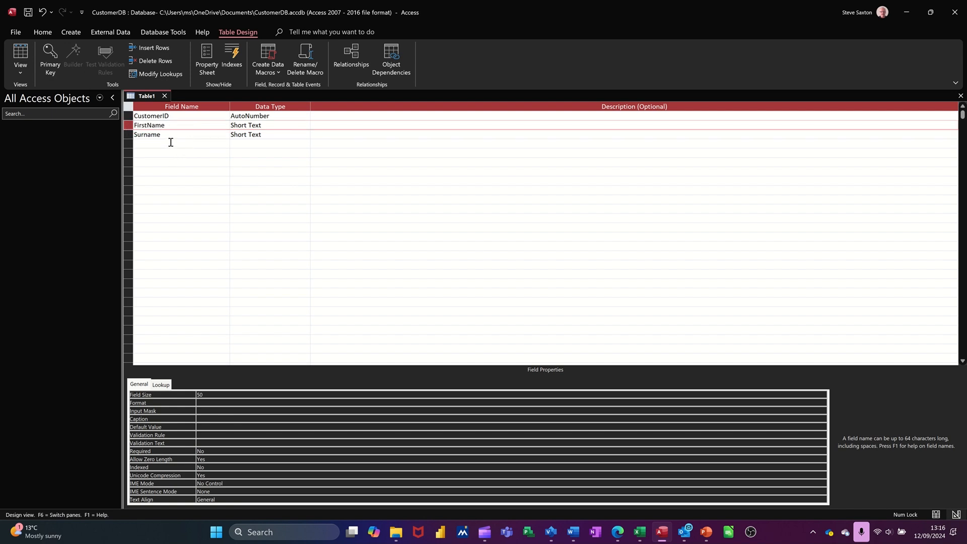
# - Add a Company field below Surname with the Short Text data type and a field size of 100
pyautogui.click(167, 142)
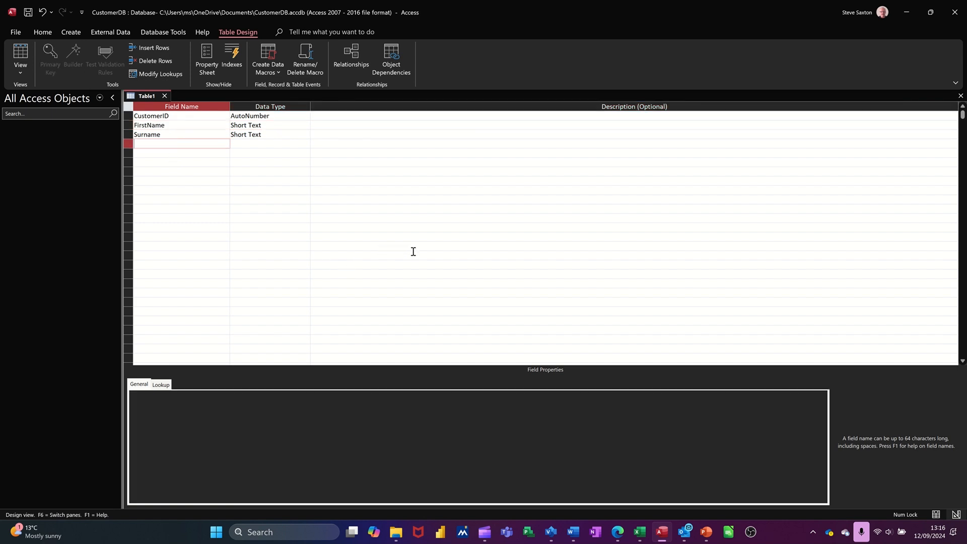
pyautogui.write('Company')
pyautogui.press('Tab')
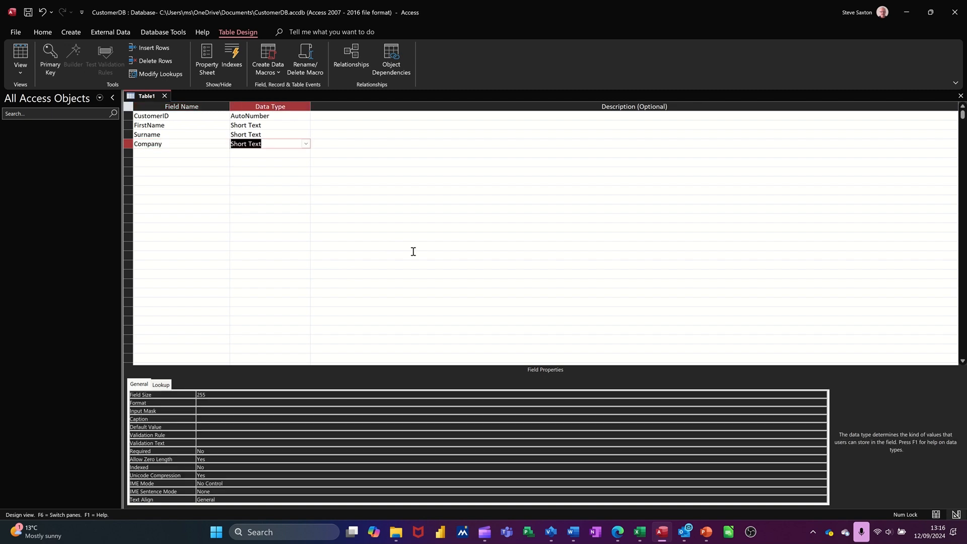
pyautogui.click(228, 391)
pyautogui.press('BackSpace')
pyautogui.press('BackSpace')
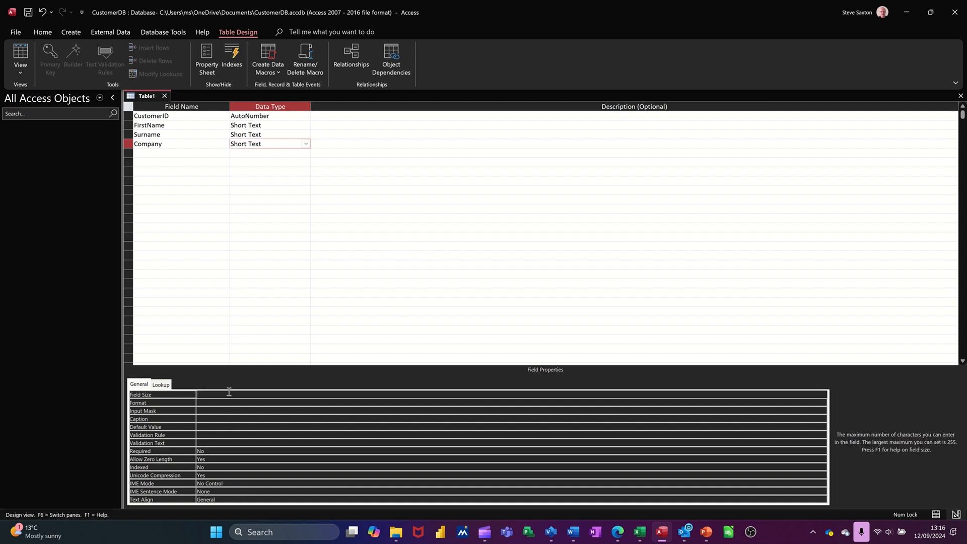
pyautogui.write('100')
# - Add Address and City fields below Company, both with the Short Text data type
pyautogui.click(179, 154)
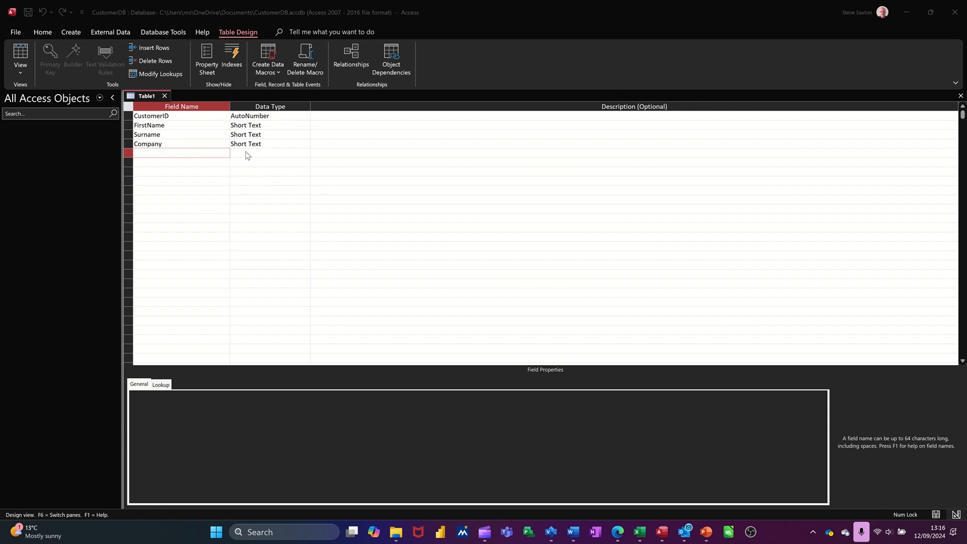
pyautogui.click(179, 158)
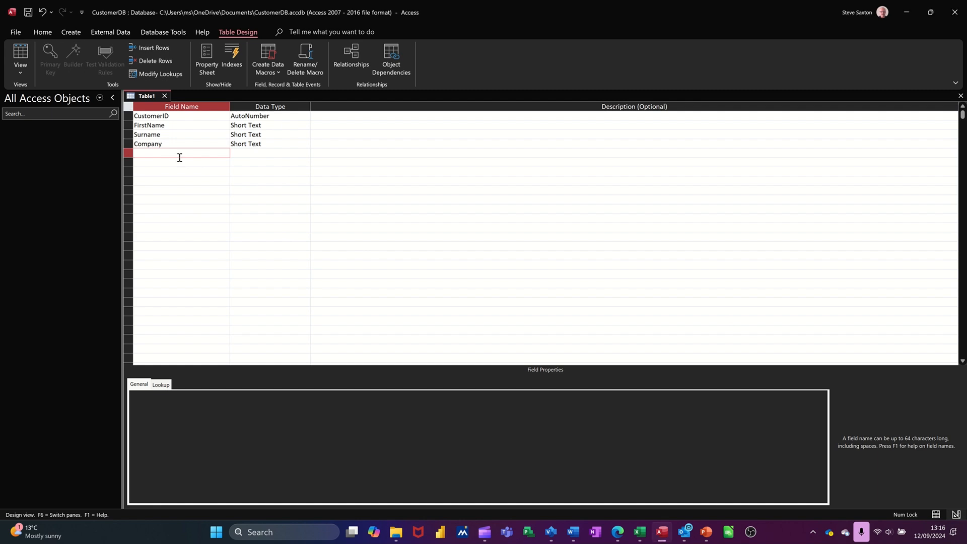
pyautogui.write('Address')
pyautogui.press('Tab')
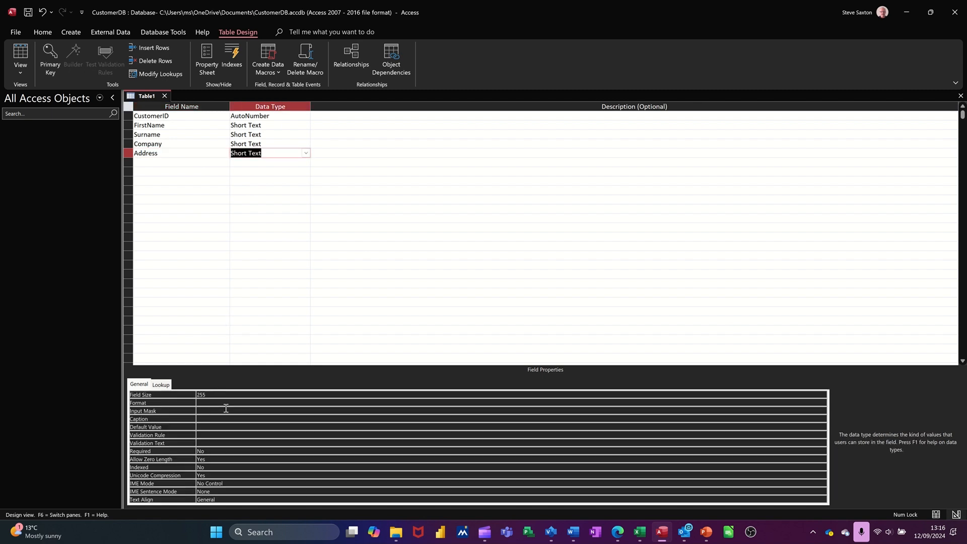
pyautogui.click(176, 161)
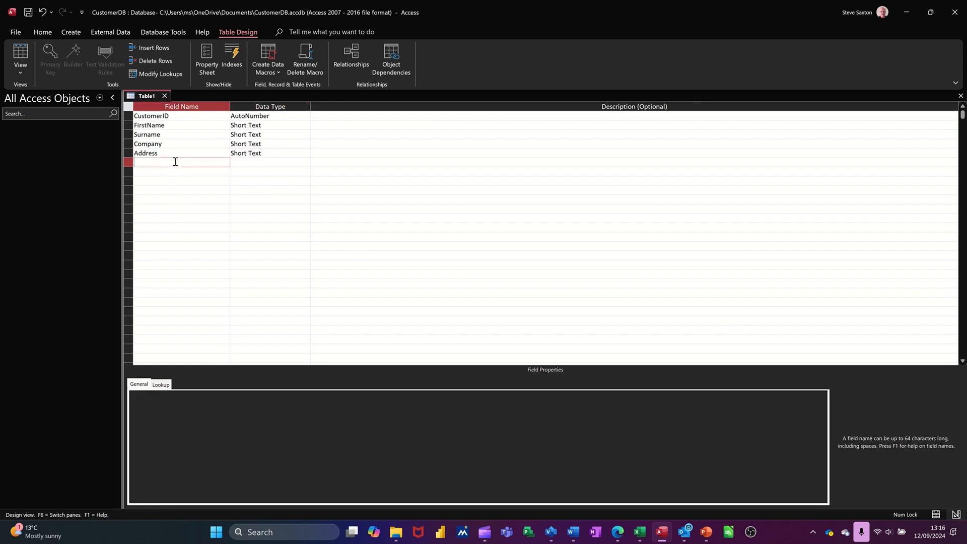
pyautogui.write('City')
# - Add a PostCode field below City with the Short Text data type and a field size of 10
pyautogui.press('Down')
pyautogui.write('Po')
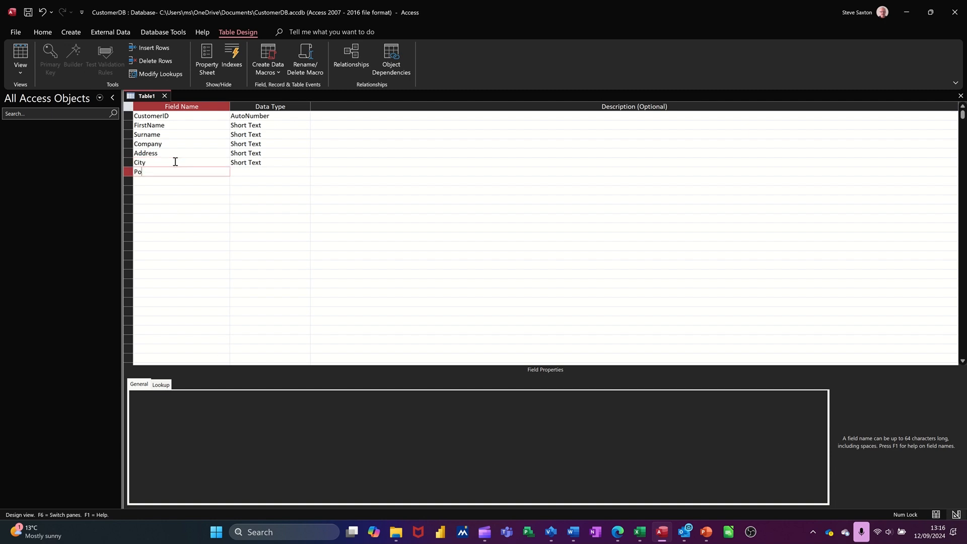
pyautogui.write('stCode')
pyautogui.press('Tab')
pyautogui.click(237, 394)
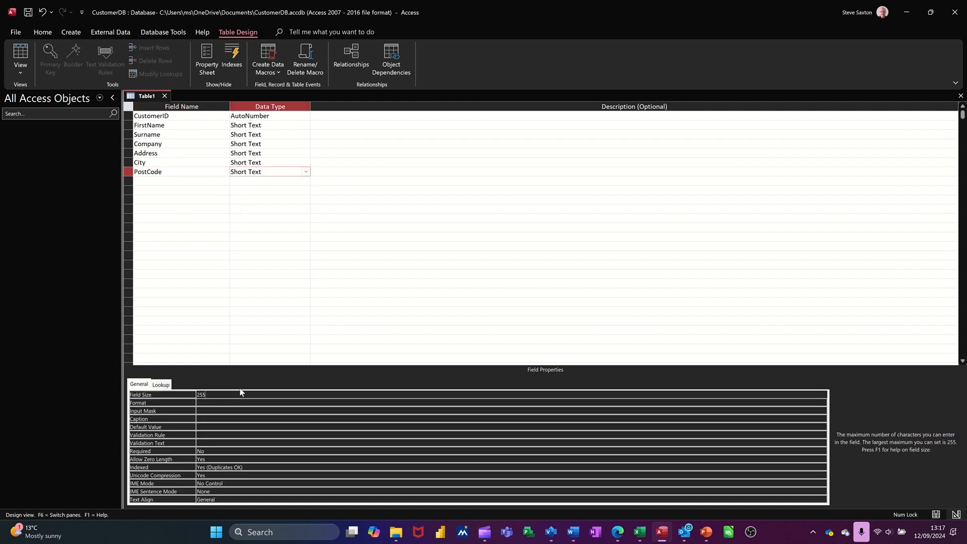
pyautogui.press('BackSpace')
pyautogui.press('BackSpace')
pyautogui.press('BackSpace')
pyautogui.write('10')
# - Add a DateJoined field below PostCode with the Date/Time data type
pyautogui.click(157, 181)
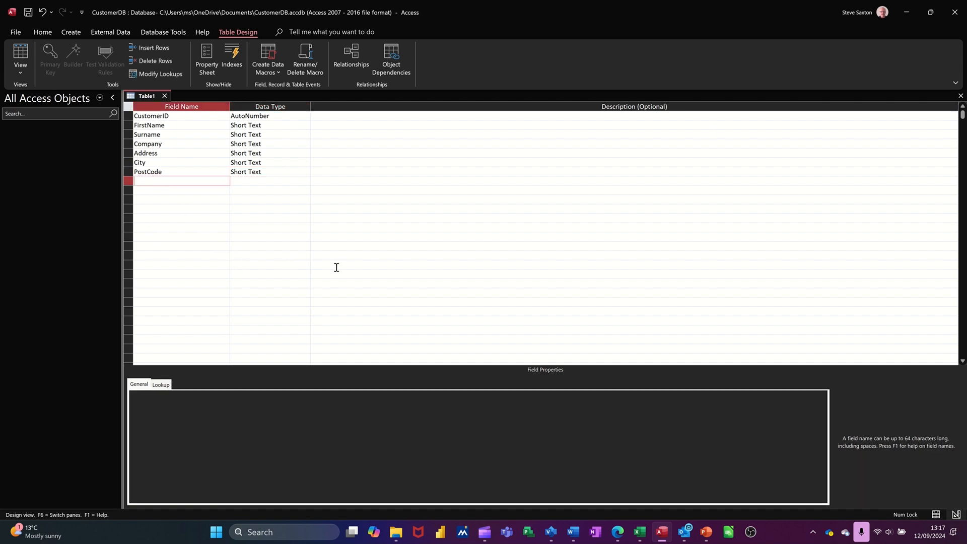
pyautogui.write('DateJoined')
pyautogui.press('Tab')
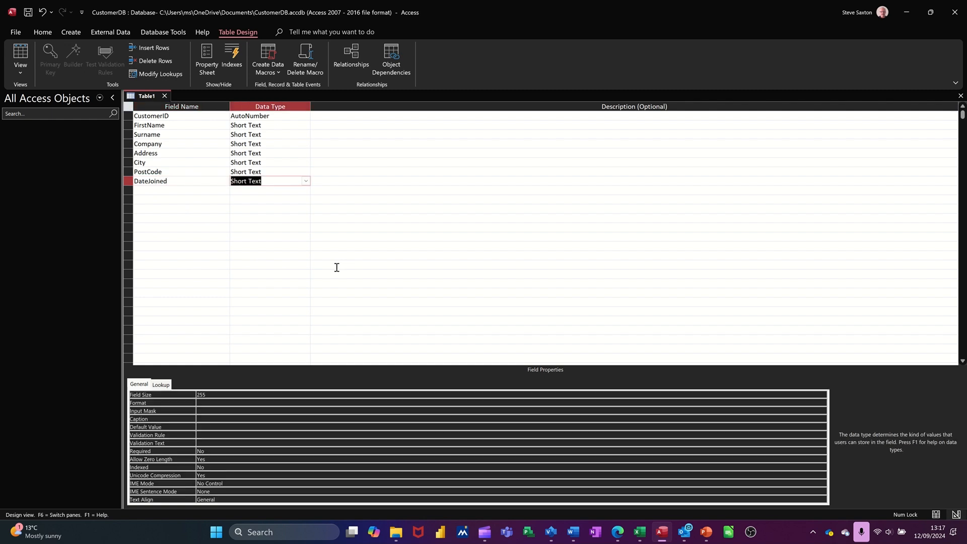
pyautogui.write('d')
pyautogui.click(305, 181)
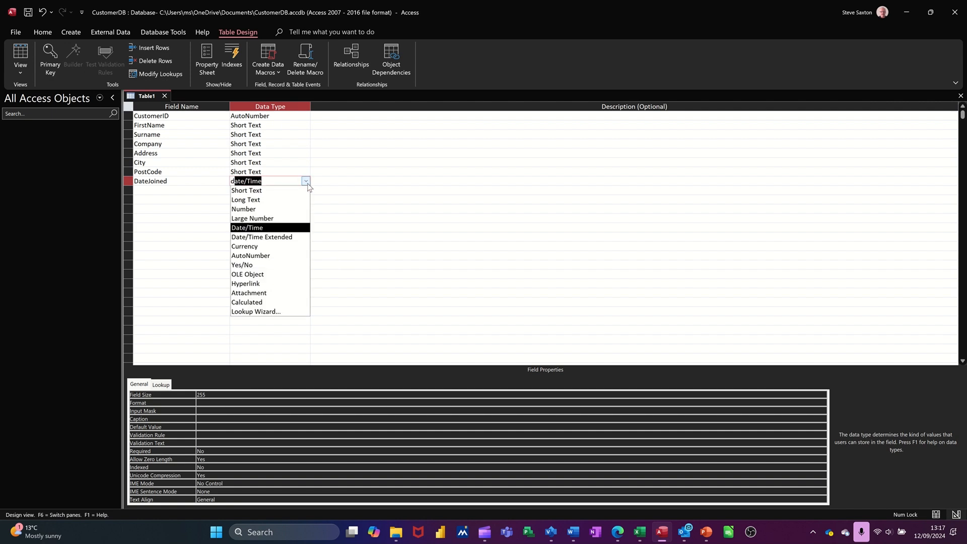
pyautogui.click(307, 183)
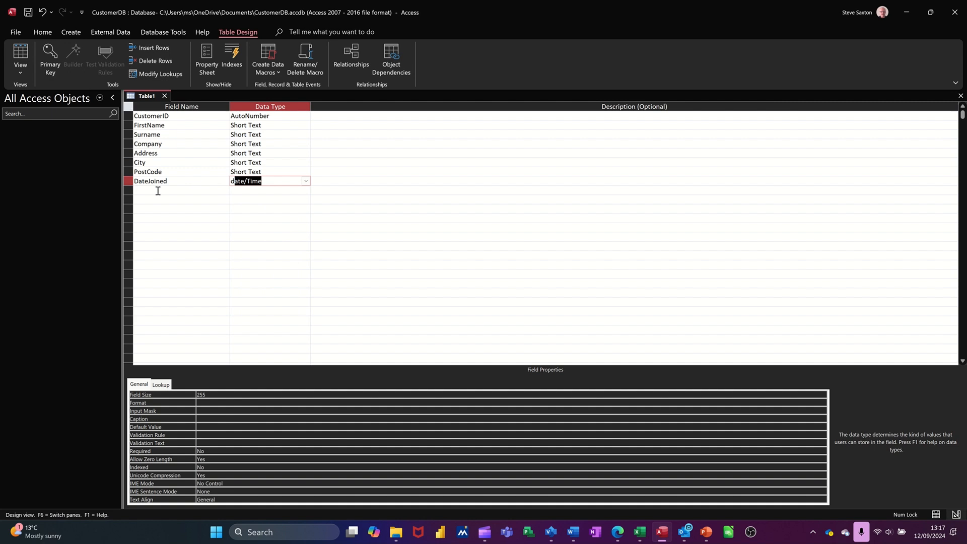
pyautogui.click(158, 191)
pyautogui.click(290, 181)
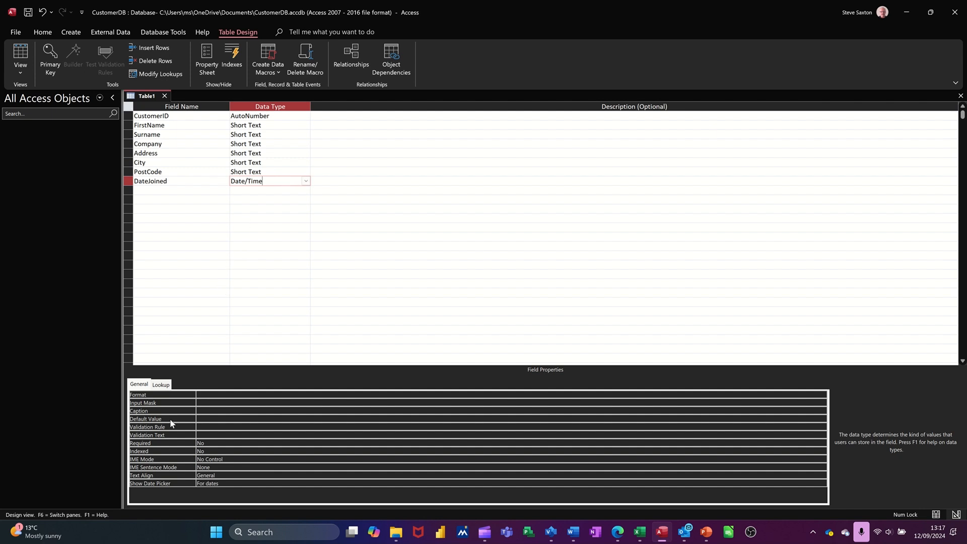
pyautogui.click(191, 183)
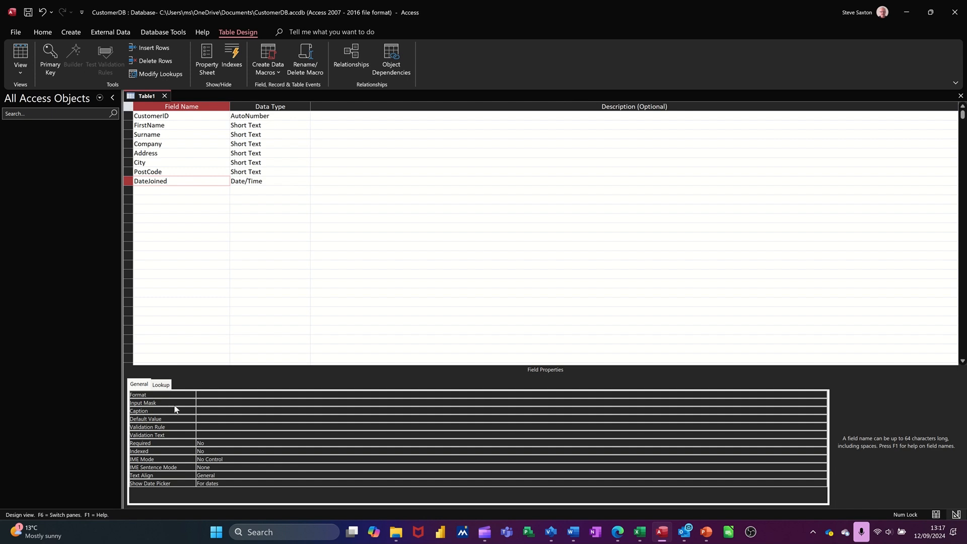
# - Save the table as TblCustomers, declining to have a primary key created
pyautogui.click(206, 402)
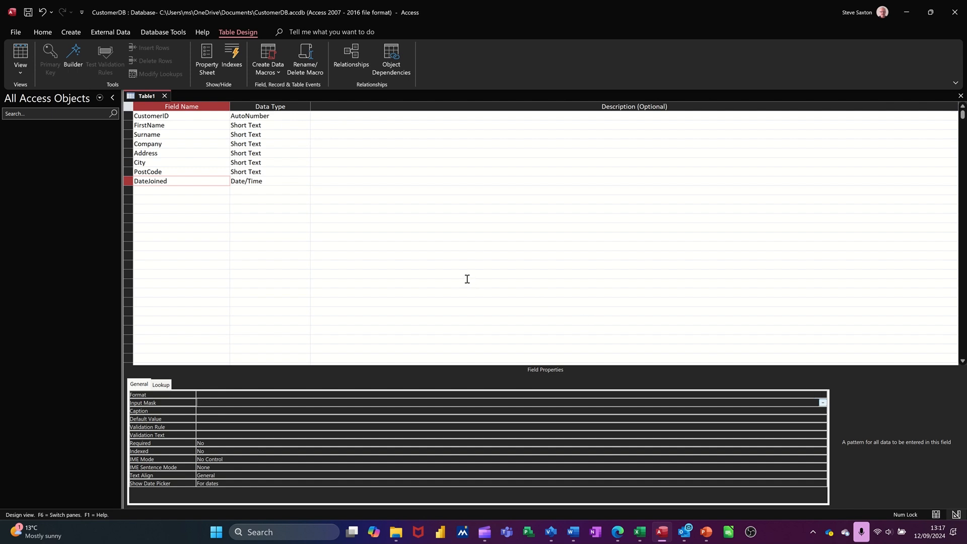
pyautogui.hotkey('ctrl', 's')
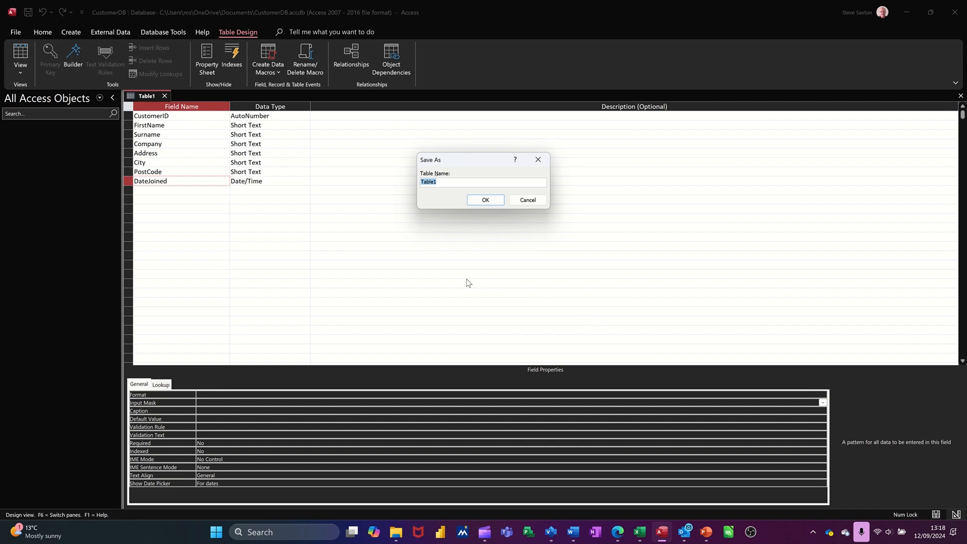
pyautogui.write('TblCustomers')
pyautogui.click(485, 199)
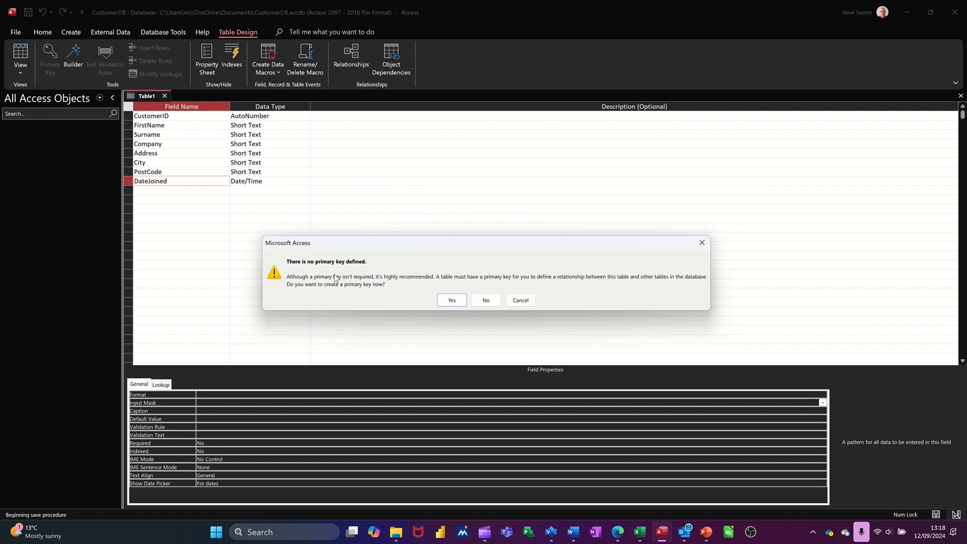
pyautogui.click(485, 301)
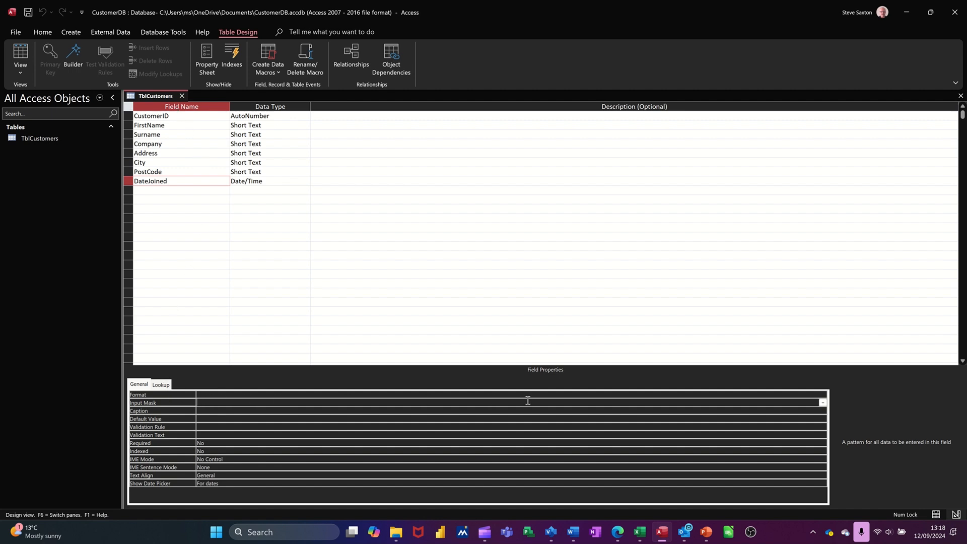
# - Apply the Short Date input mask to the DateJoined field with the Input Mask Wizard, keeping the underscore placeholder
pyautogui.click(822, 402)
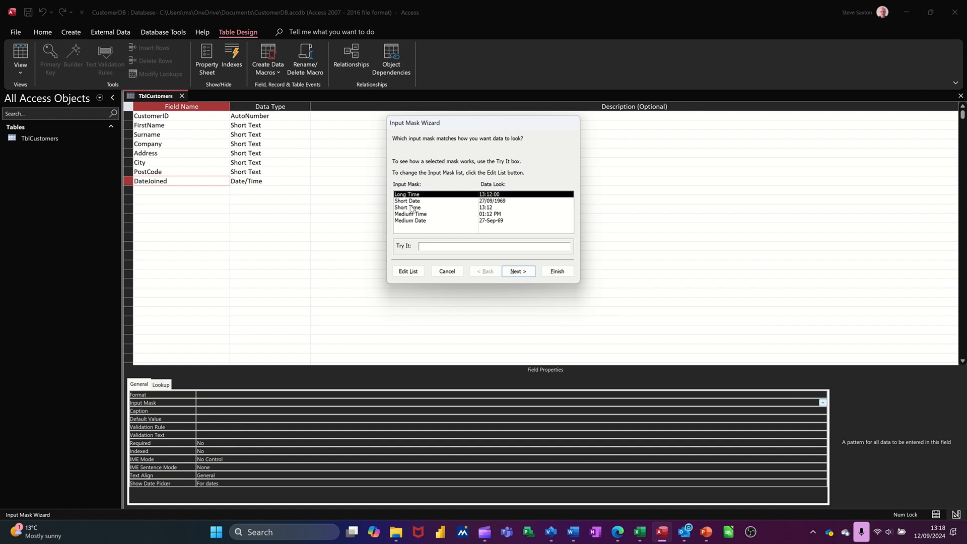
pyautogui.click(410, 207)
pyautogui.click(410, 201)
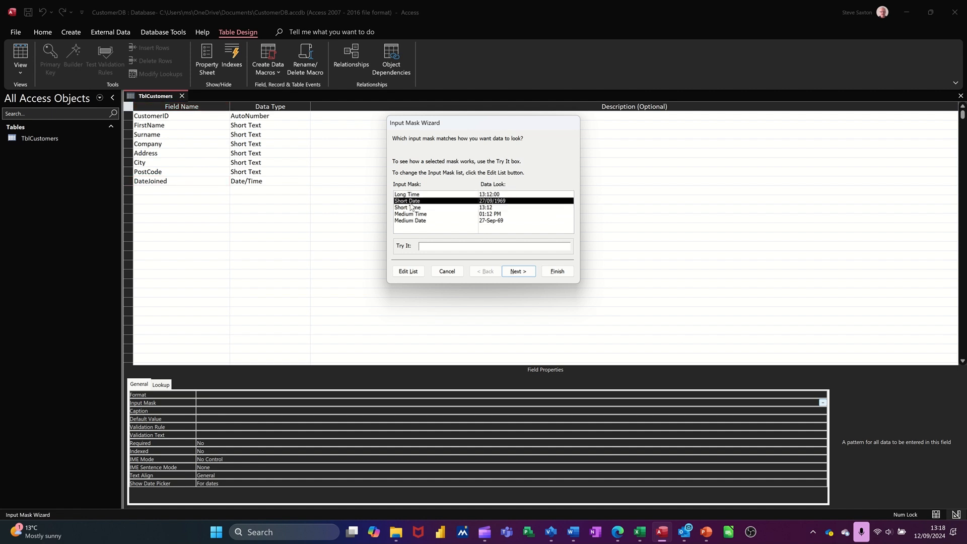
pyautogui.click(430, 246)
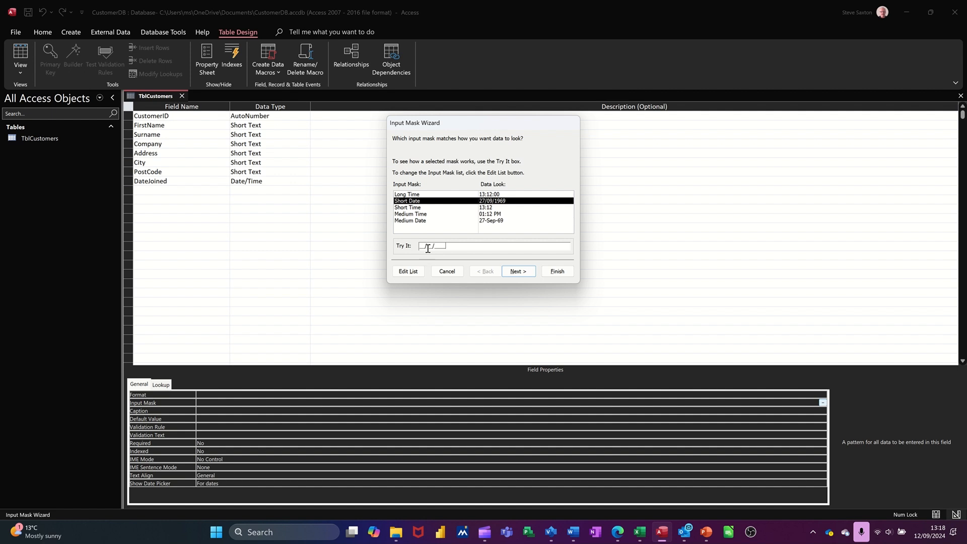
pyautogui.click(522, 272)
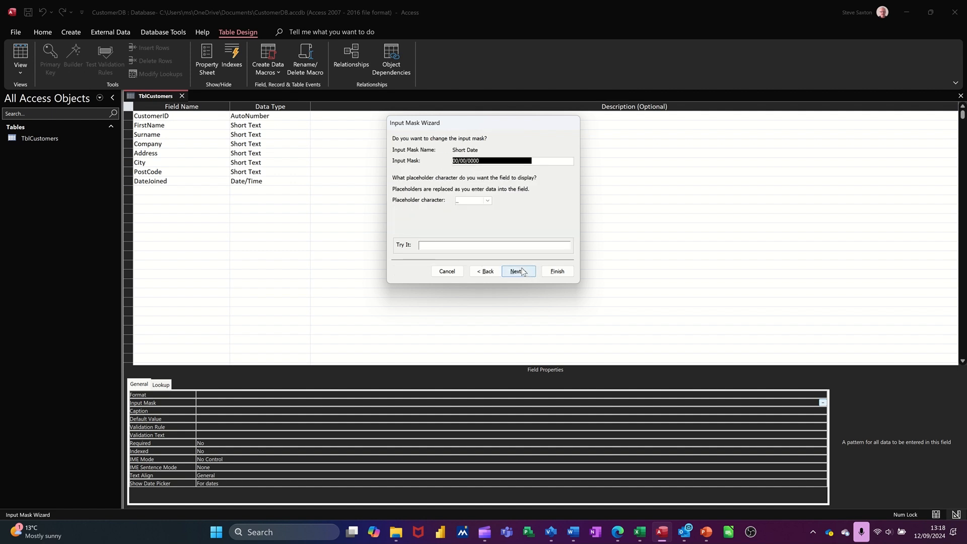
pyautogui.click(447, 245)
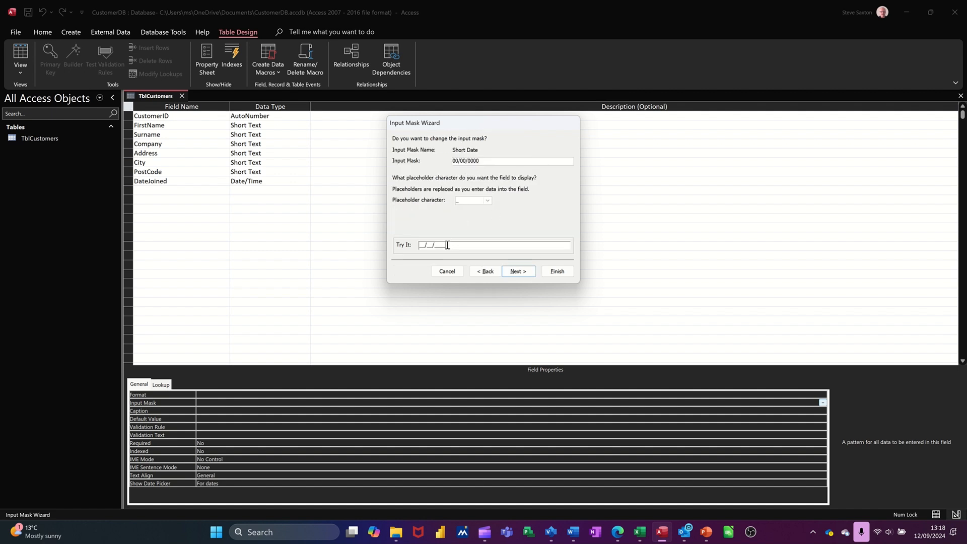
pyautogui.click(487, 201)
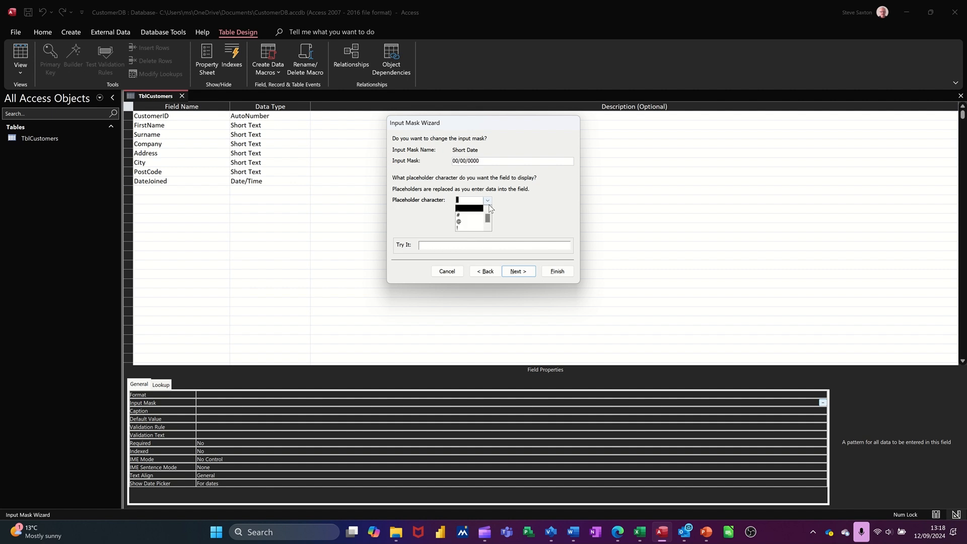
pyautogui.click(517, 216)
pyautogui.click(554, 272)
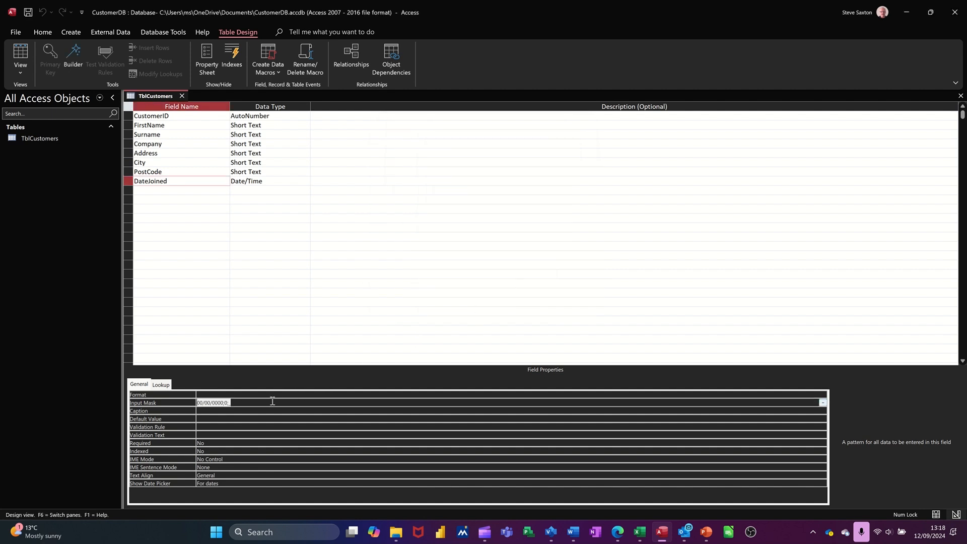
# - Examine the predefined display formats offered for the DateJoined field, leaving its format unset
pyautogui.click(210, 412)
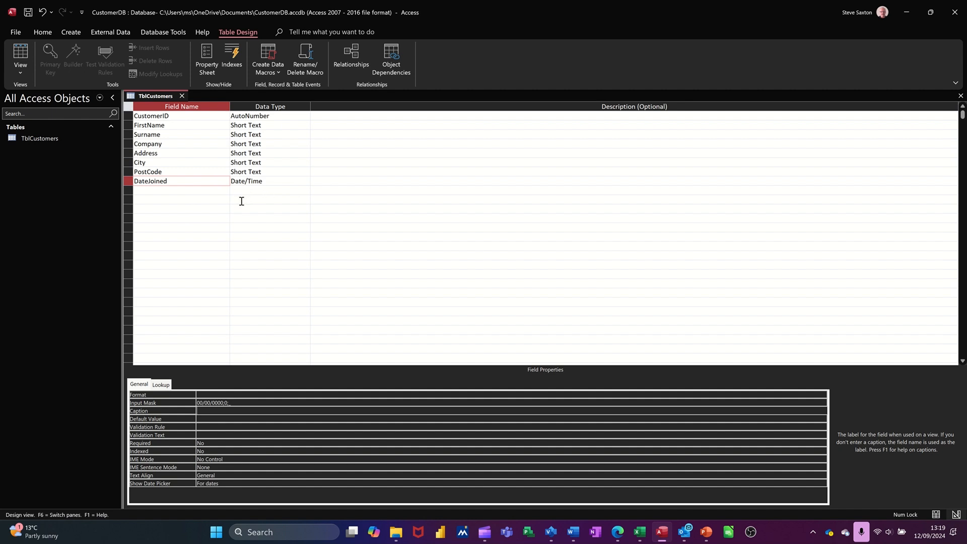
pyautogui.click(220, 393)
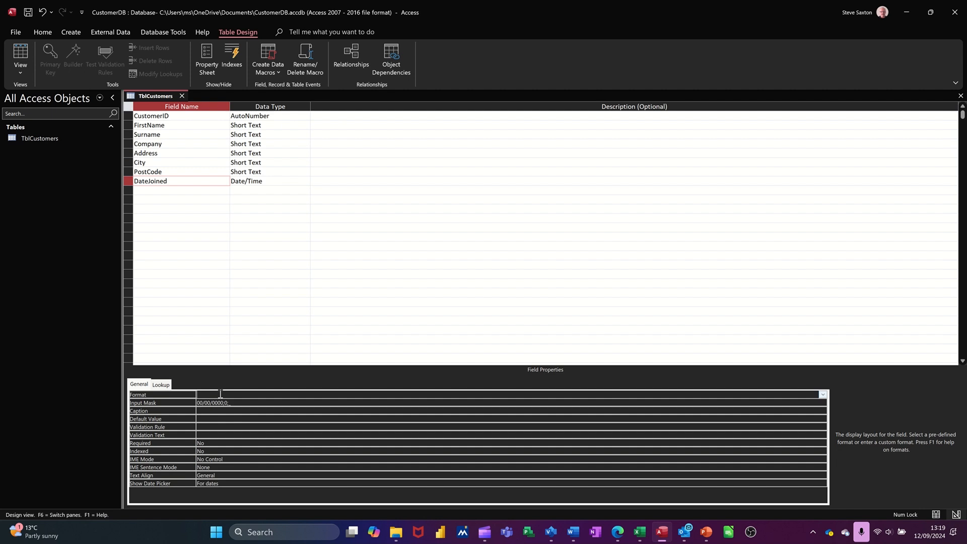
pyautogui.click(823, 394)
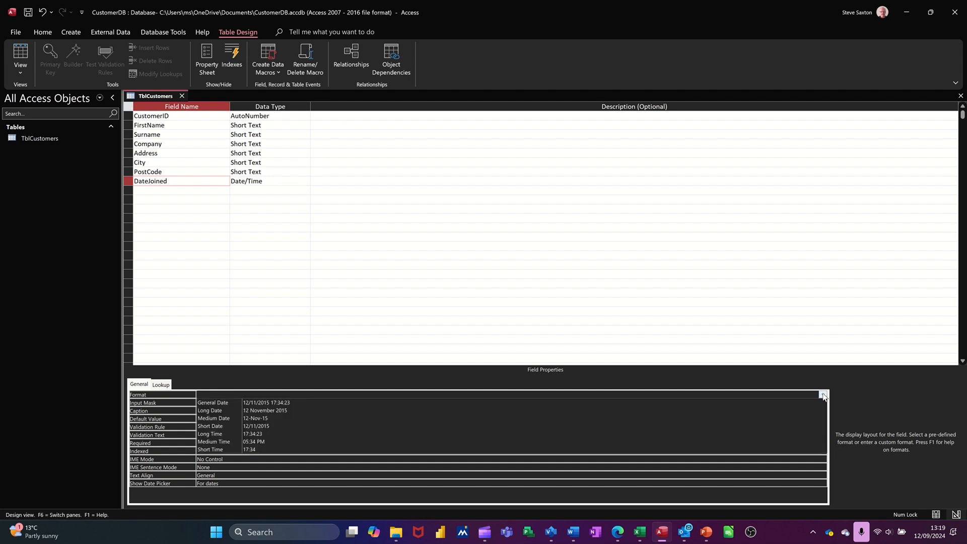
pyautogui.click(822, 394)
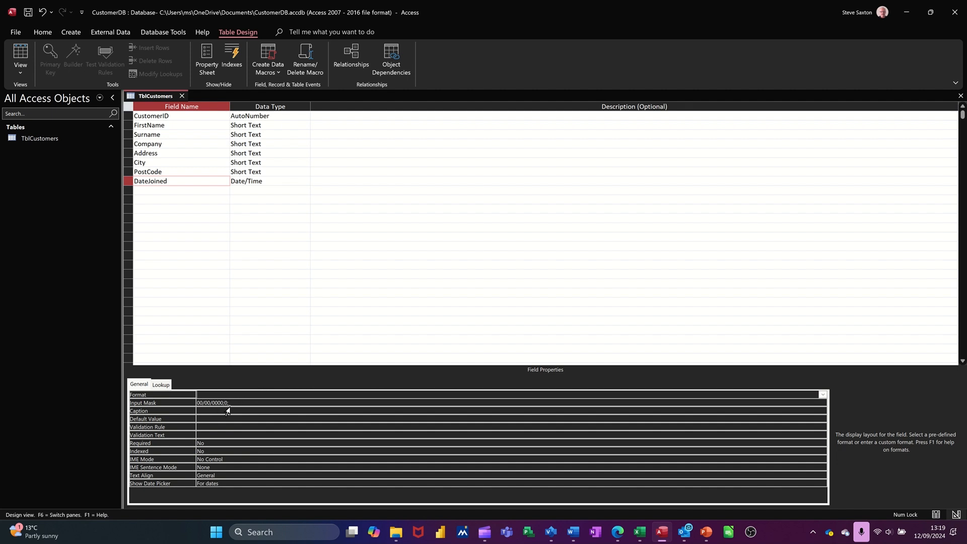
# - Set the CustomerID field as the primary key of the table
pyautogui.click(143, 115)
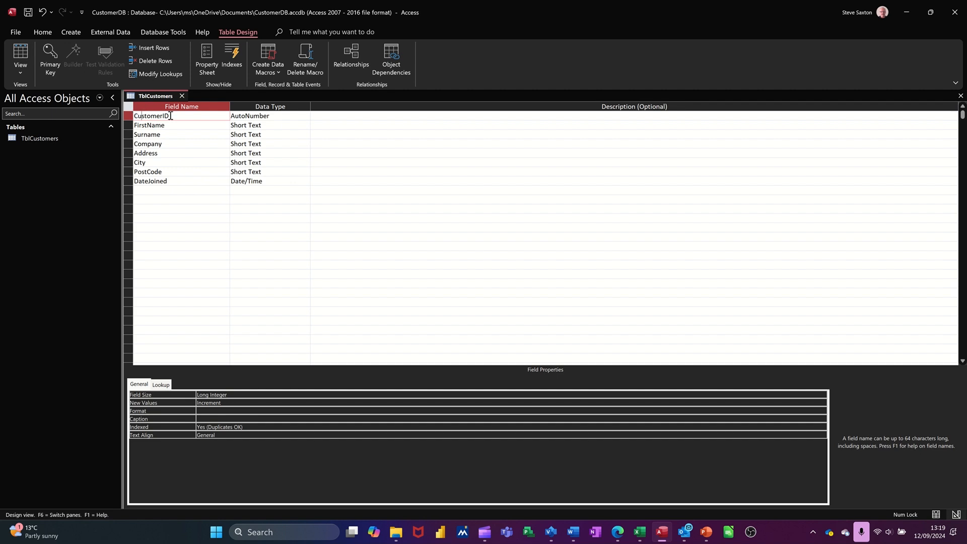
pyautogui.click(51, 53)
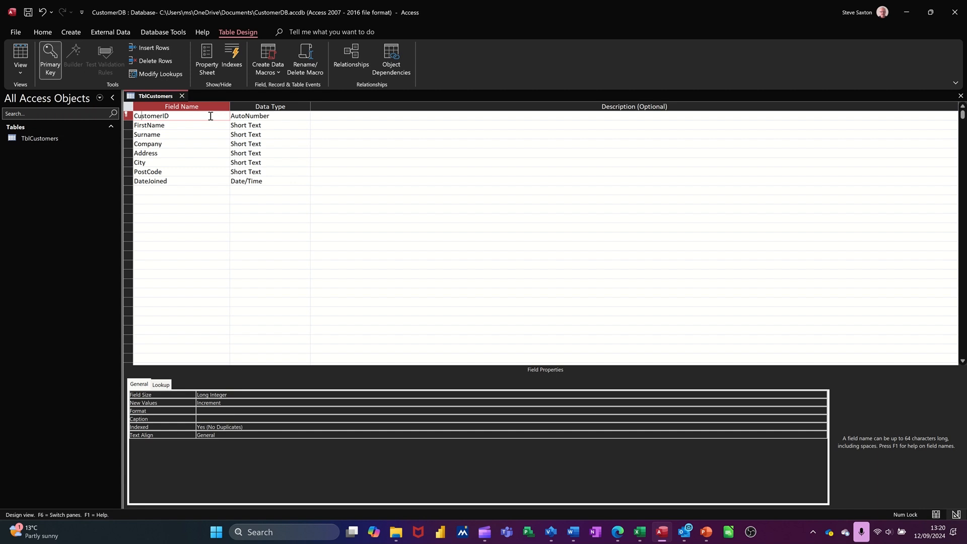
pyautogui.click(274, 124)
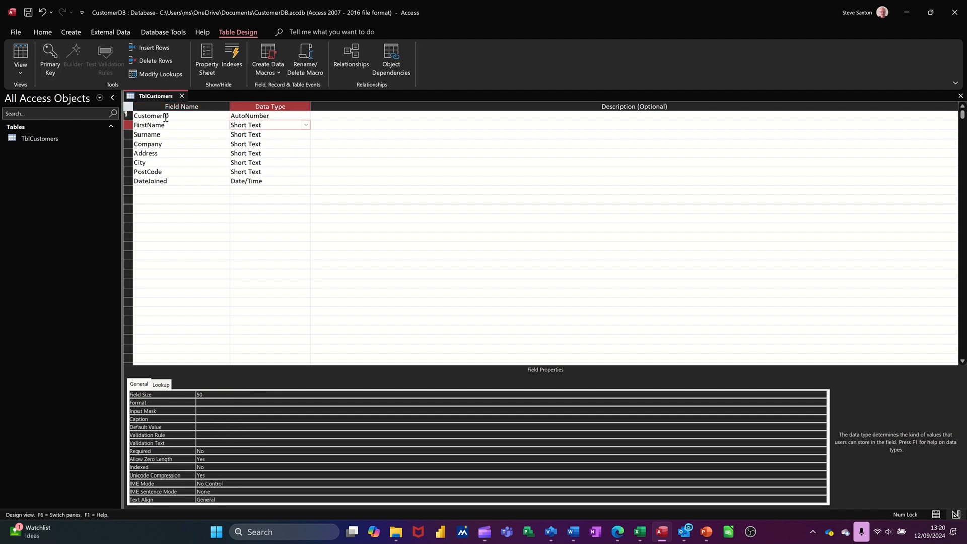
pyautogui.click(168, 115)
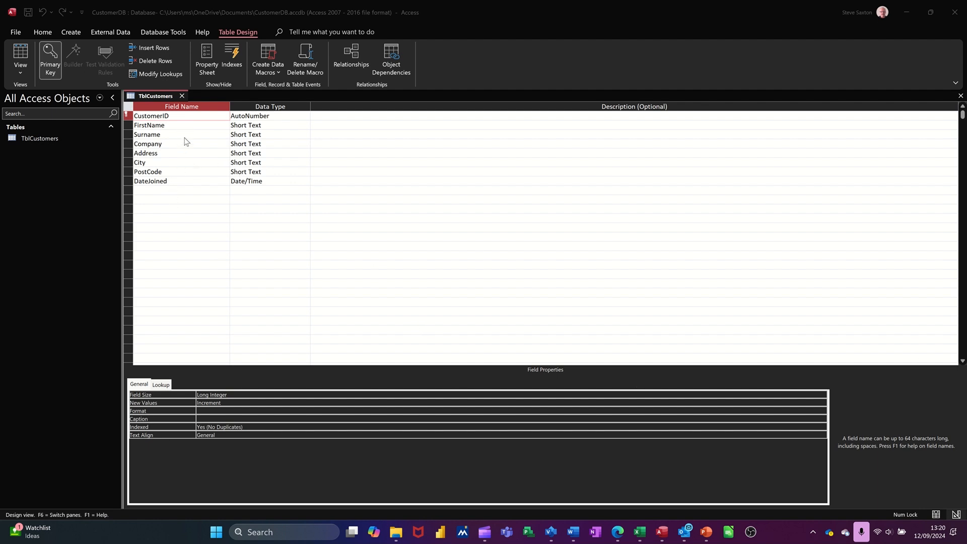
pyautogui.click(382, 117)
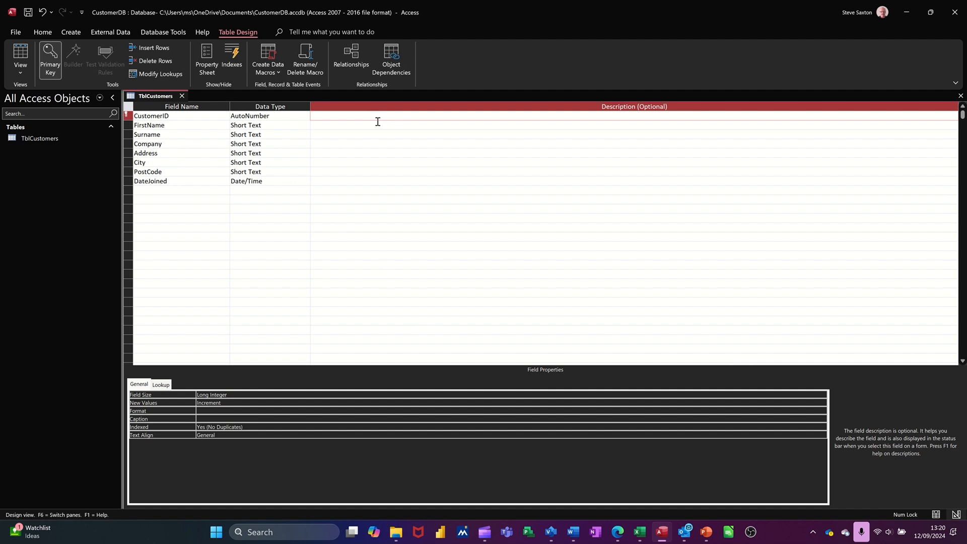
# - Examine the data types offered for the CustomerID and DateJoined fields and the caption and default value properties of the table's fields
pyautogui.click(297, 116)
pyautogui.click(306, 116)
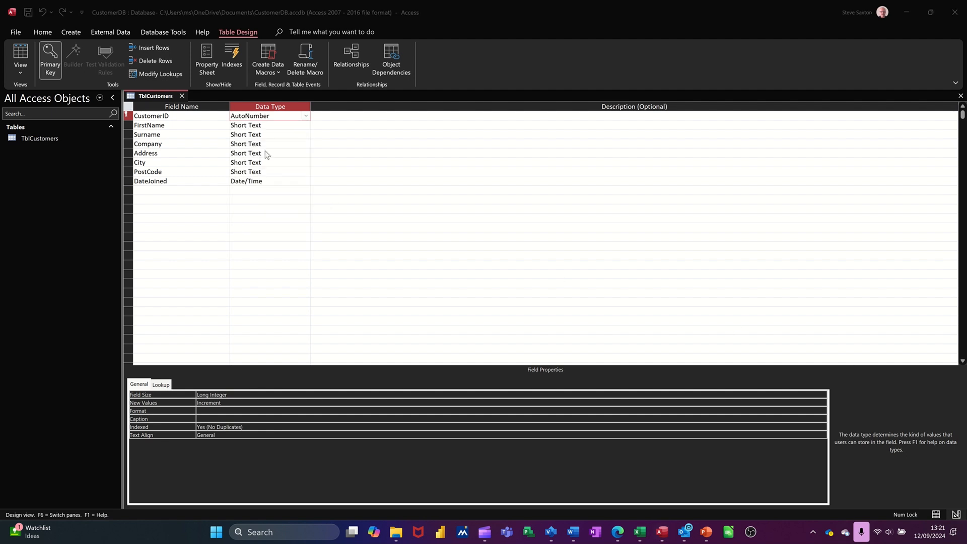
pyautogui.click(306, 116)
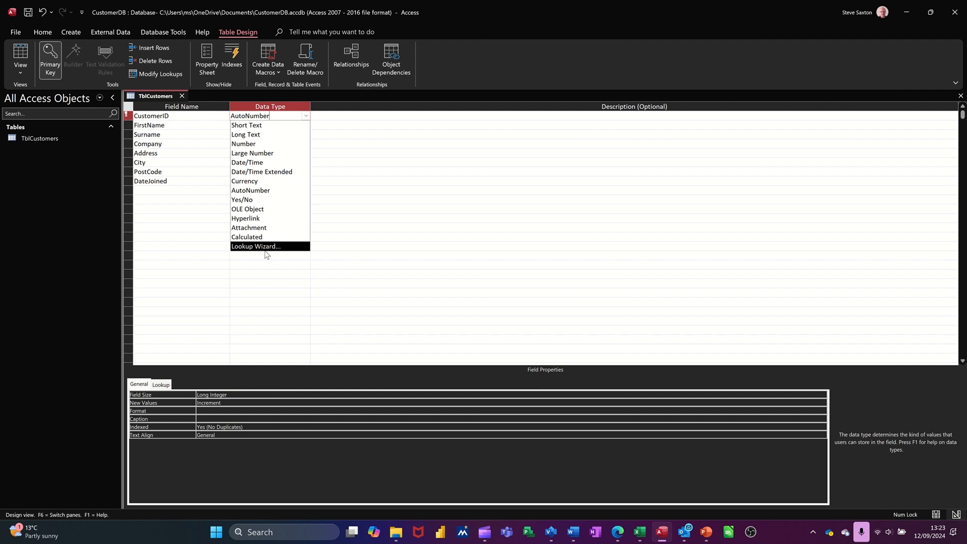
pyautogui.click(183, 182)
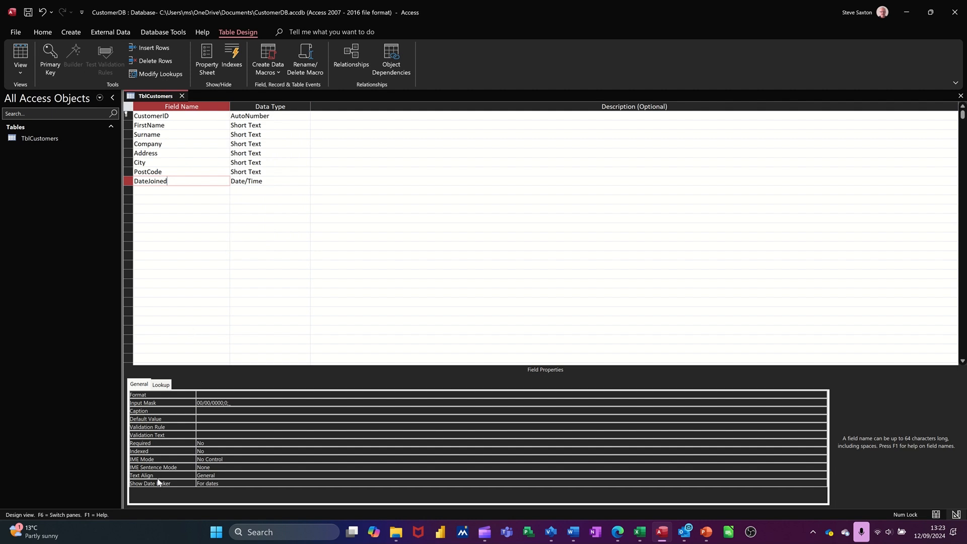
pyautogui.click(277, 127)
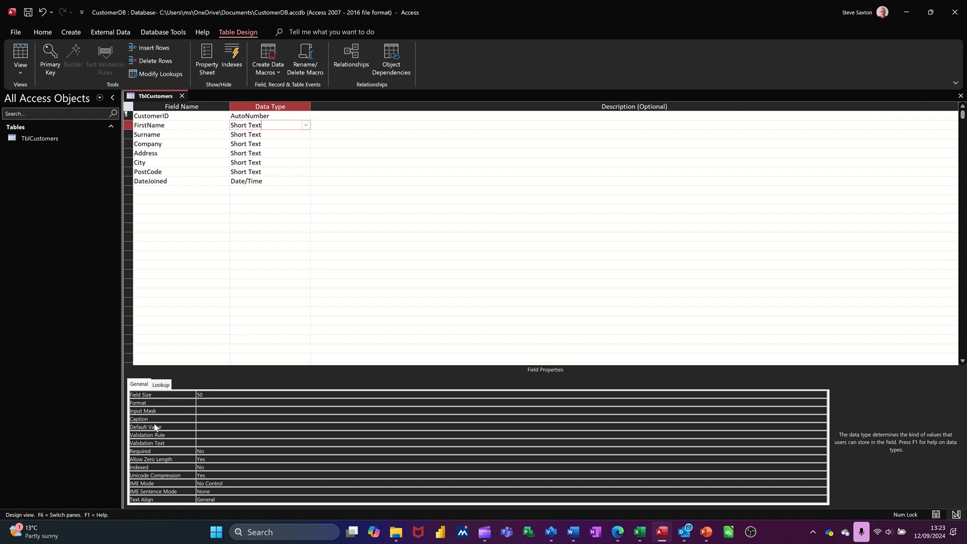
pyautogui.click(205, 421)
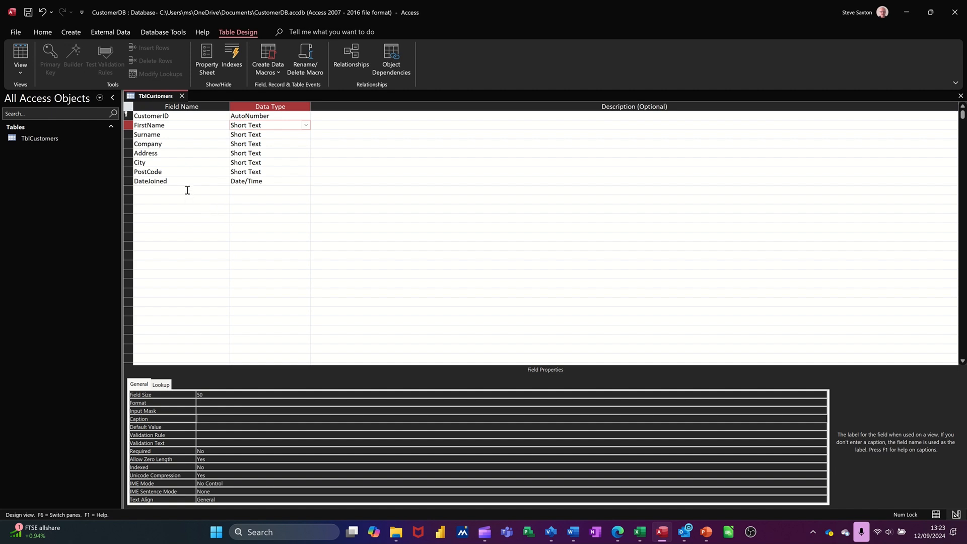
pyautogui.click(282, 181)
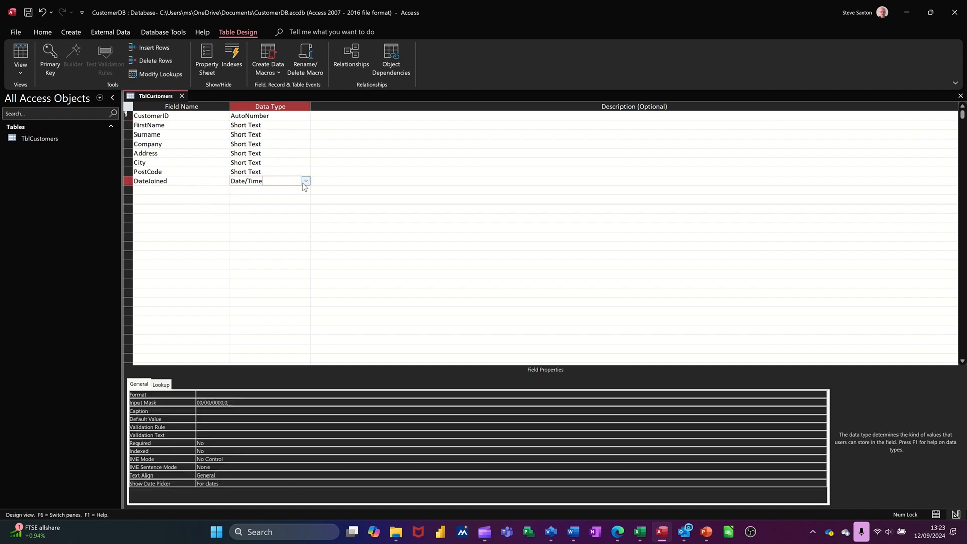
pyautogui.click(305, 182)
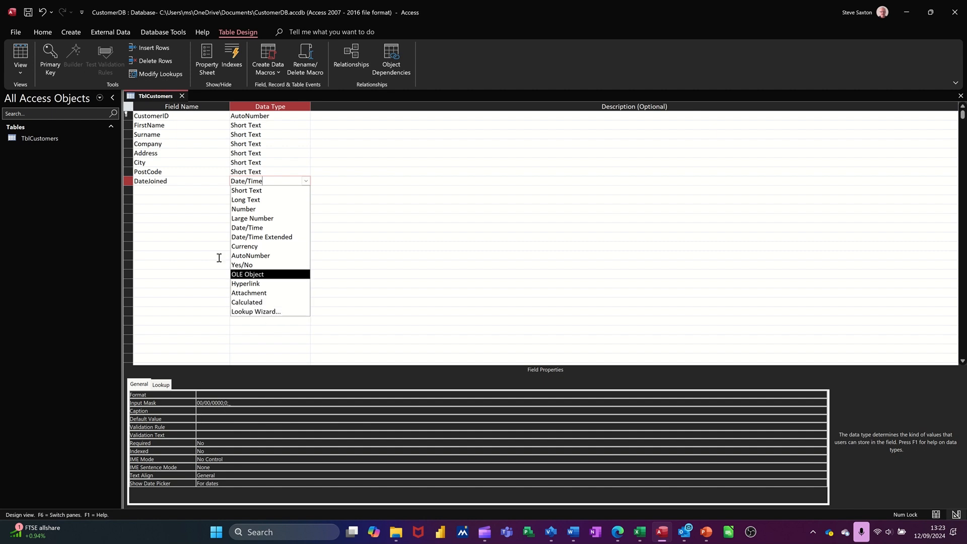
pyautogui.click(190, 190)
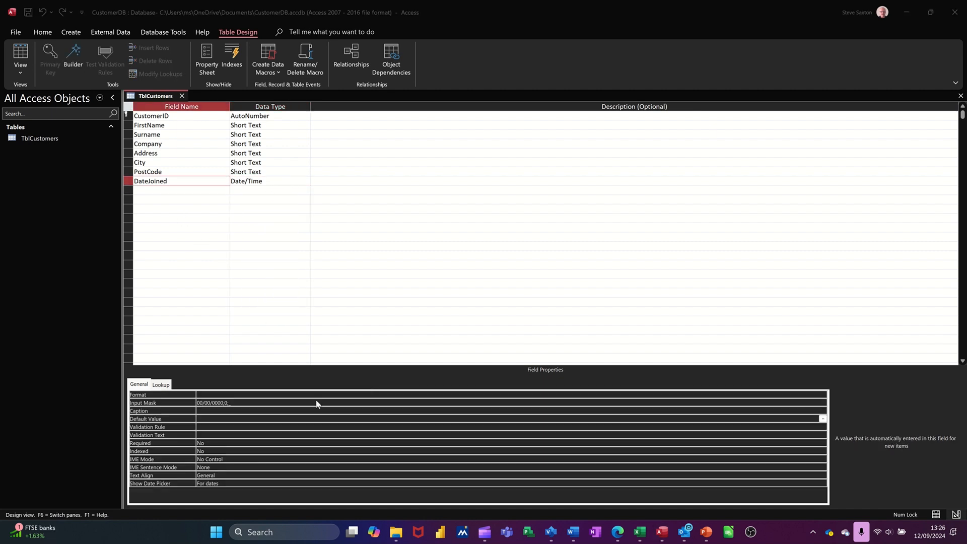
pyautogui.click(205, 418)
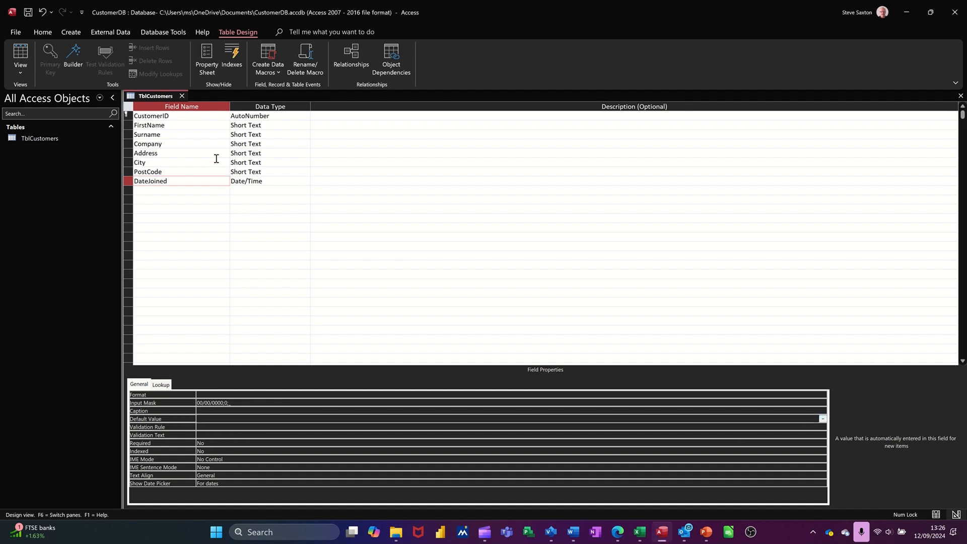
# - Set the default value of the City field to Newcastle
pyautogui.click(195, 163)
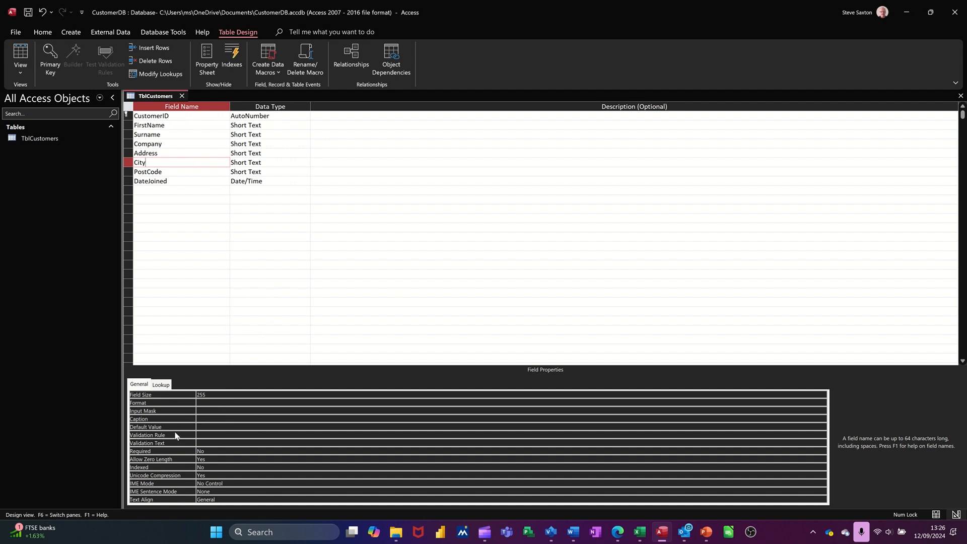
pyautogui.click(204, 426)
pyautogui.write('N')
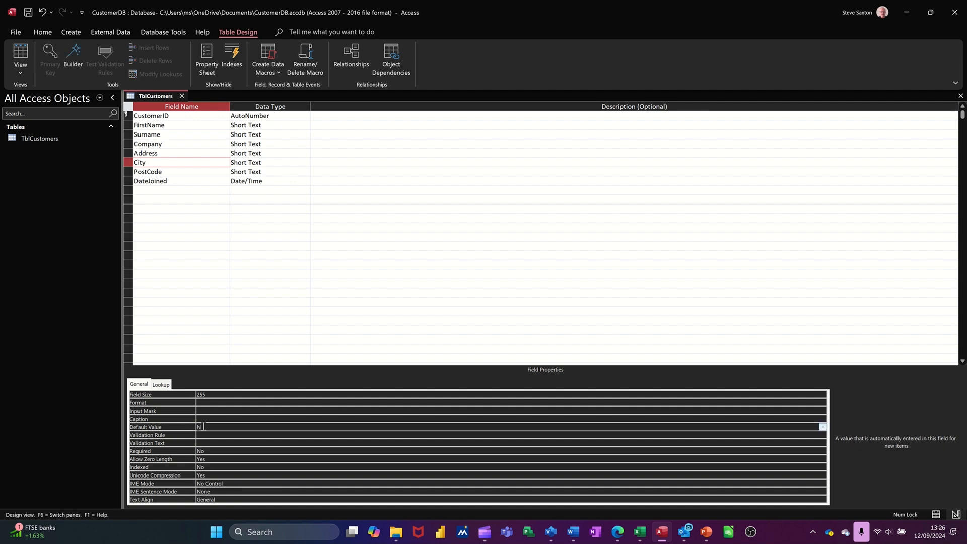
pyautogui.write('ewcas')
pyautogui.click(213, 433)
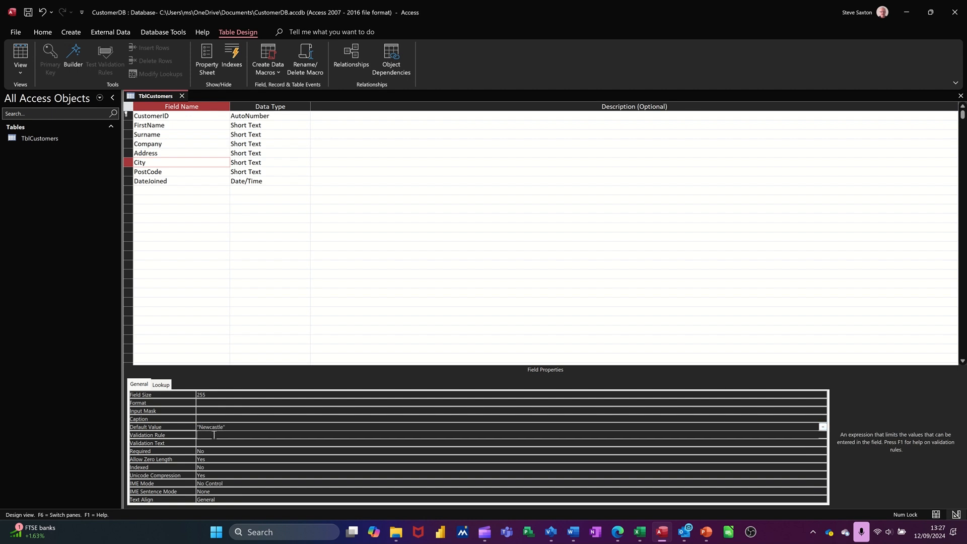
# - Review the validation, Required and Indexed properties of the DateJoined field without changing them
pyautogui.click(176, 181)
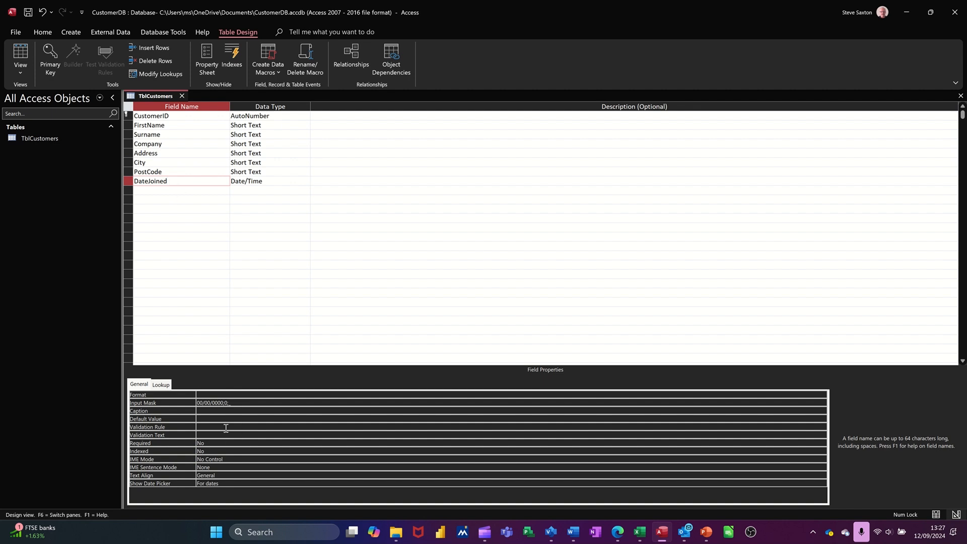
pyautogui.click(176, 162)
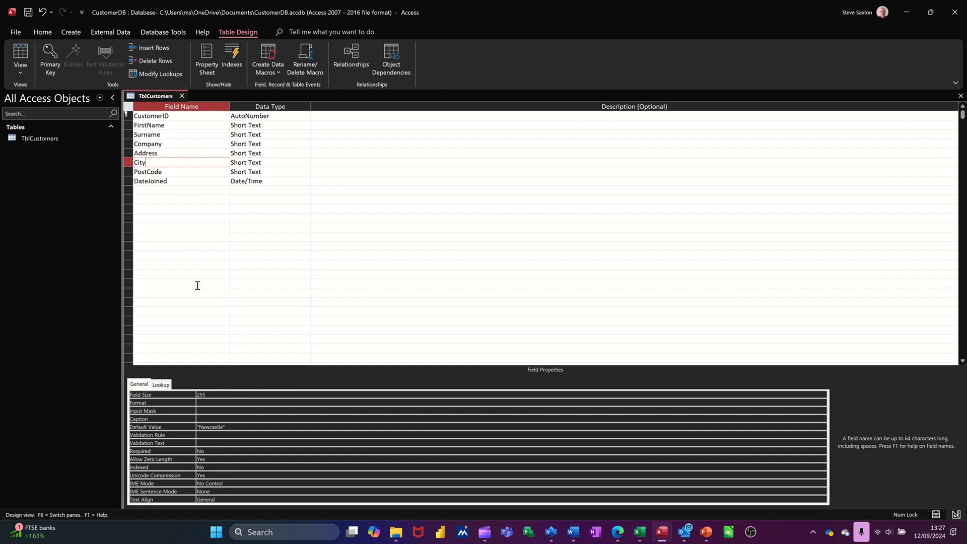
pyautogui.click(193, 183)
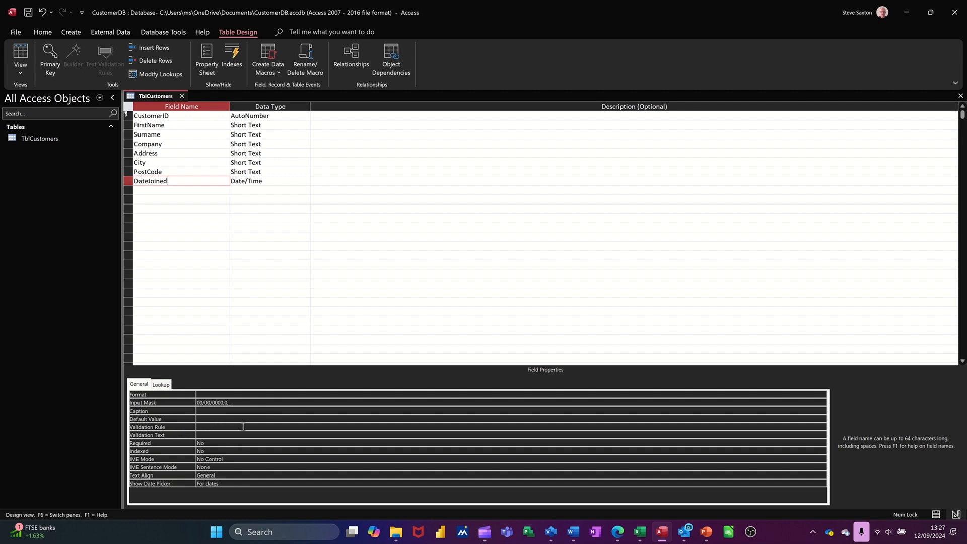
pyautogui.click(215, 433)
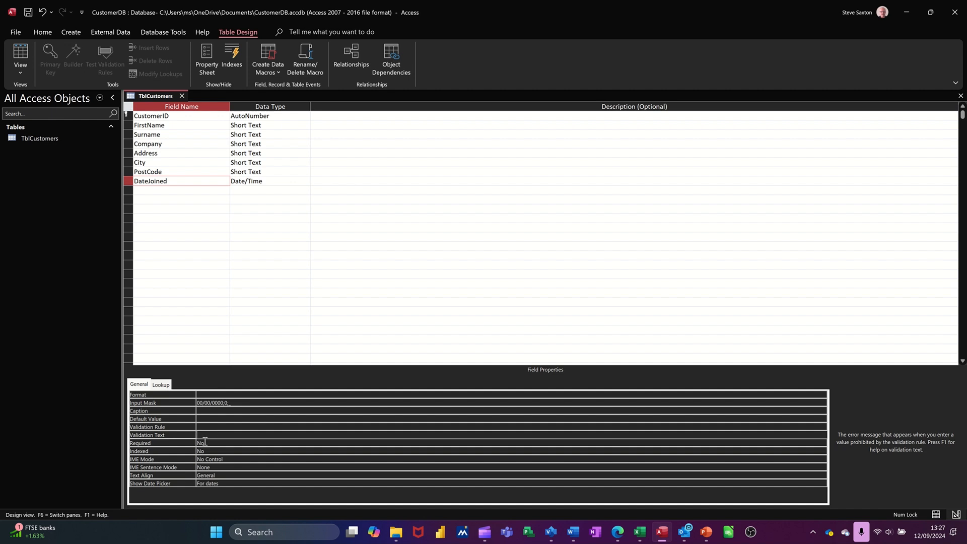
pyautogui.click(212, 441)
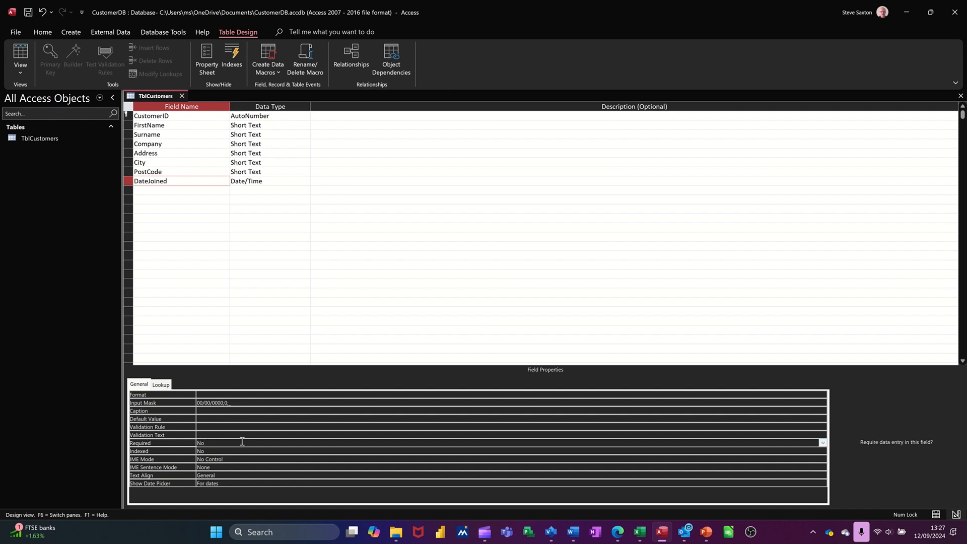
pyautogui.click(823, 443)
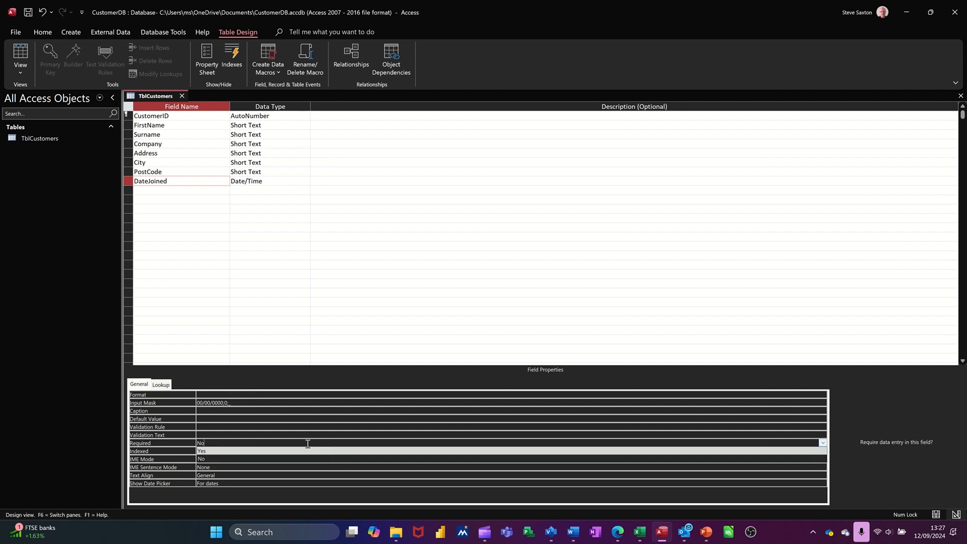
pyautogui.click(232, 434)
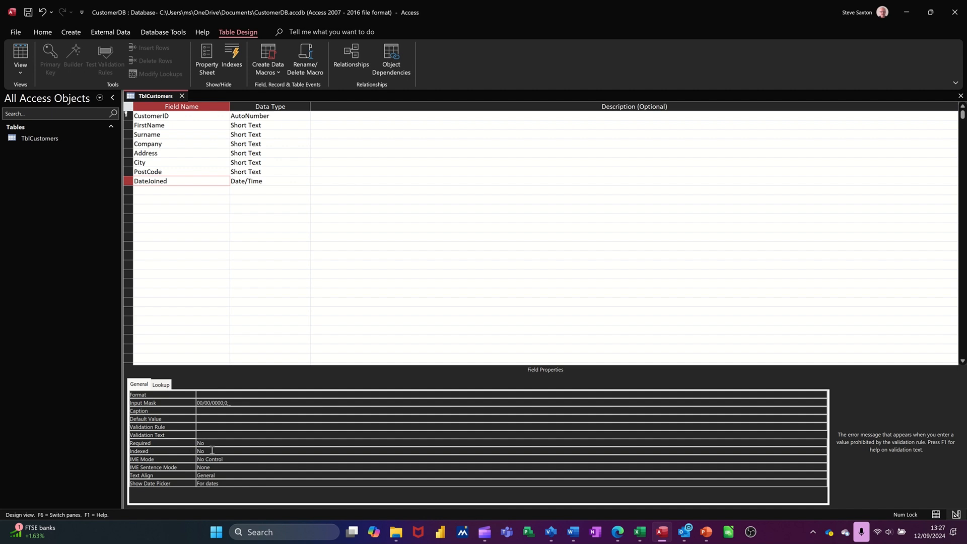
pyautogui.click(212, 451)
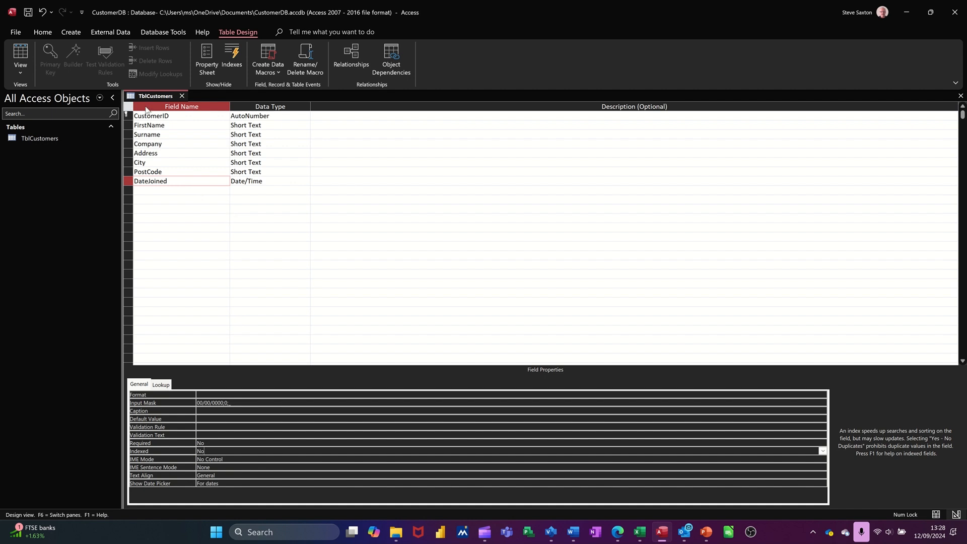
# - Save the TblCustomers design and switch the table to Datasheet view
pyautogui.click(29, 13)
pyautogui.click(20, 54)
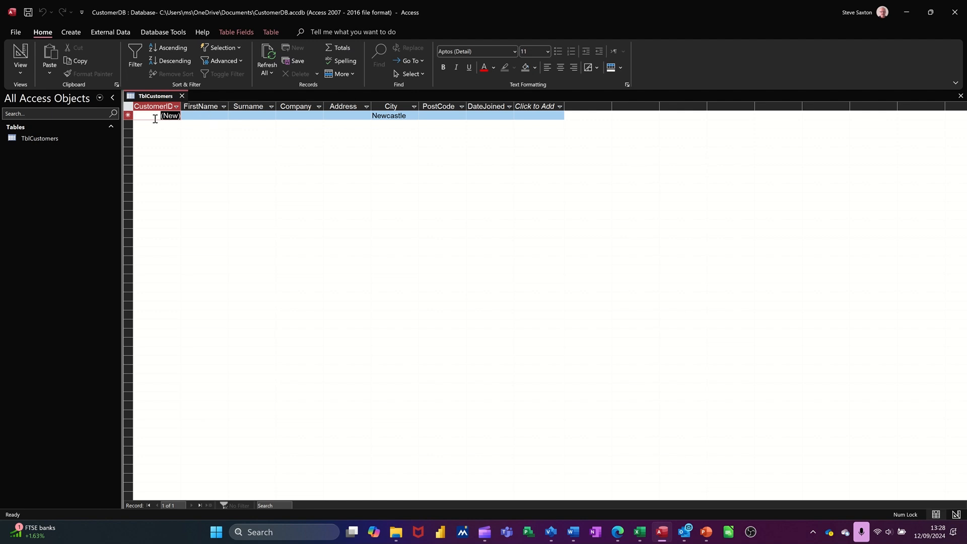
# - Start the first customer record by entering the customer's first name and surname, with IT's Easy as the company
pyautogui.click(197, 117)
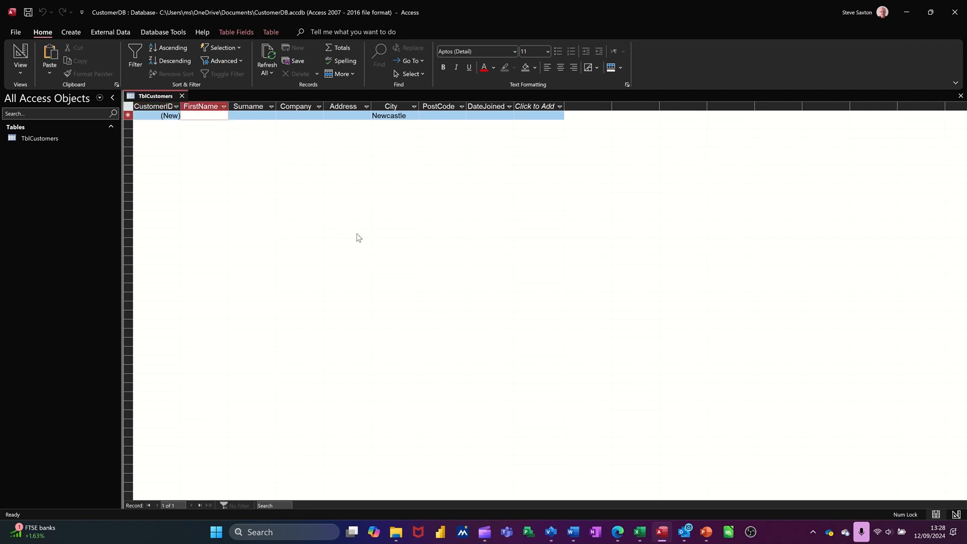
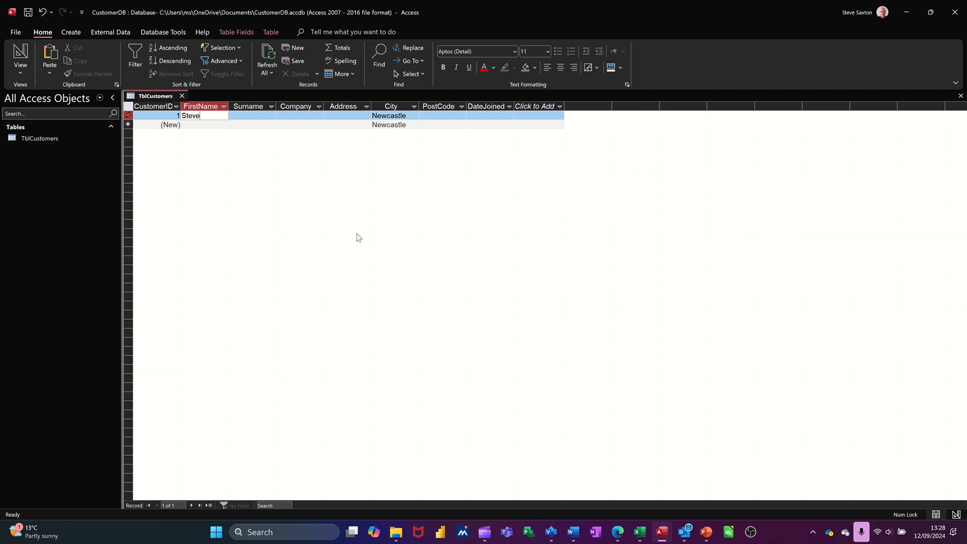
pyautogui.press('Tab')
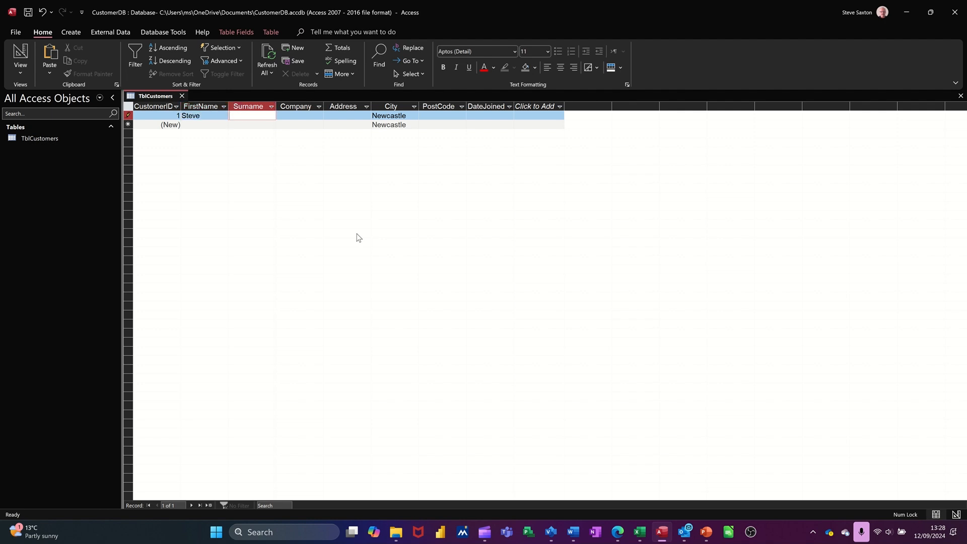
pyautogui.press('Tab')
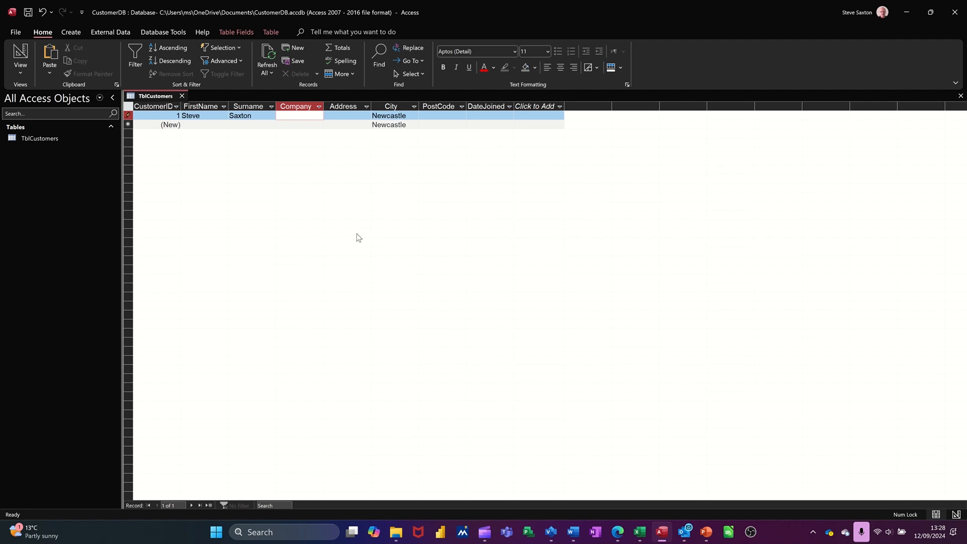
pyautogui.write("IT's Easy")
pyautogui.press('Tab')
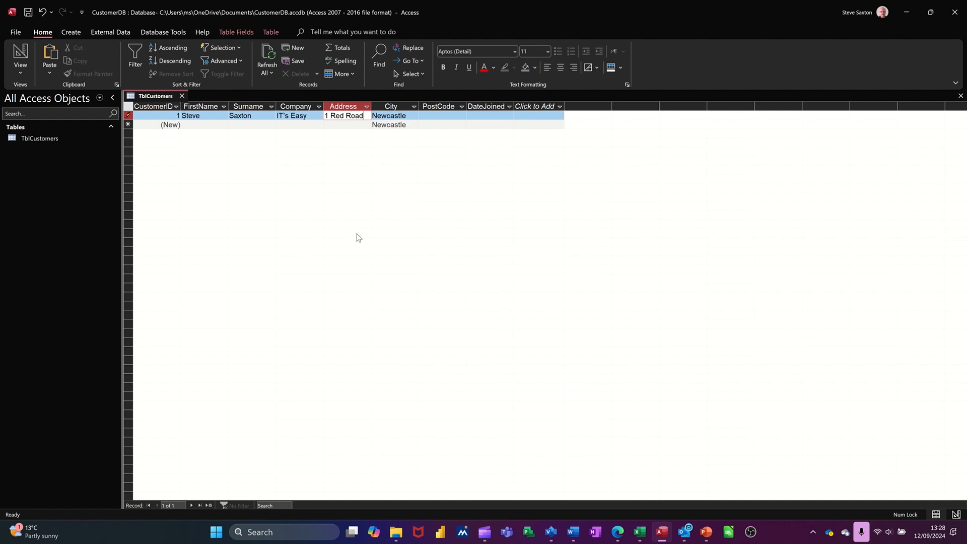
# - Complete the first record with the customer's street address and postcode, keep the default city, and enter 12/09/2024 as the DateJoined value
pyautogui.press('Tab')
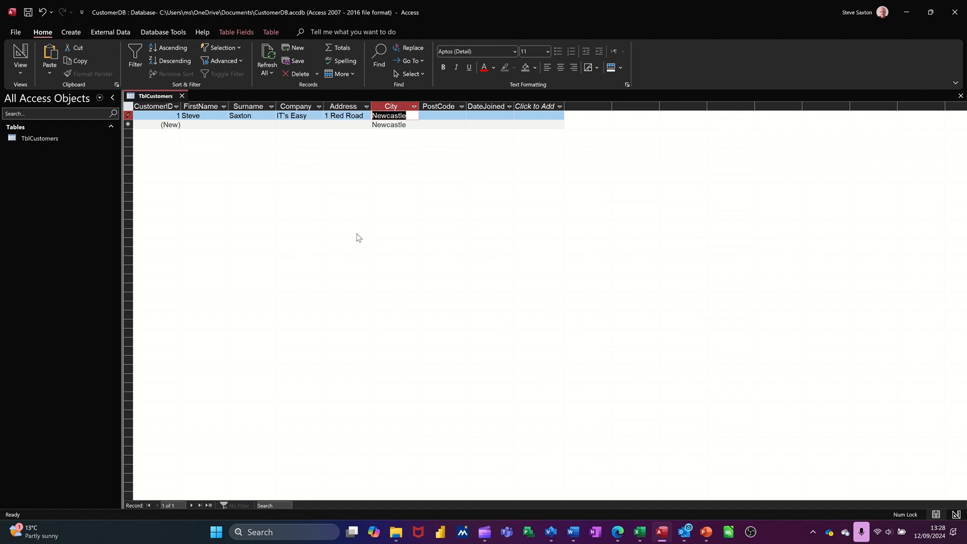
pyautogui.press('Tab')
pyautogui.write('N')
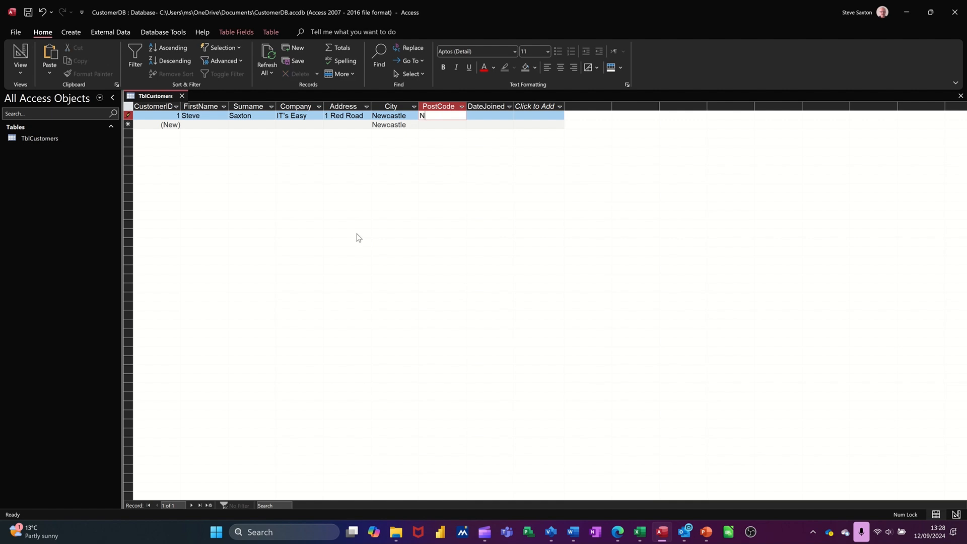
pyautogui.write('E1 1RT')
pyautogui.press('Tab')
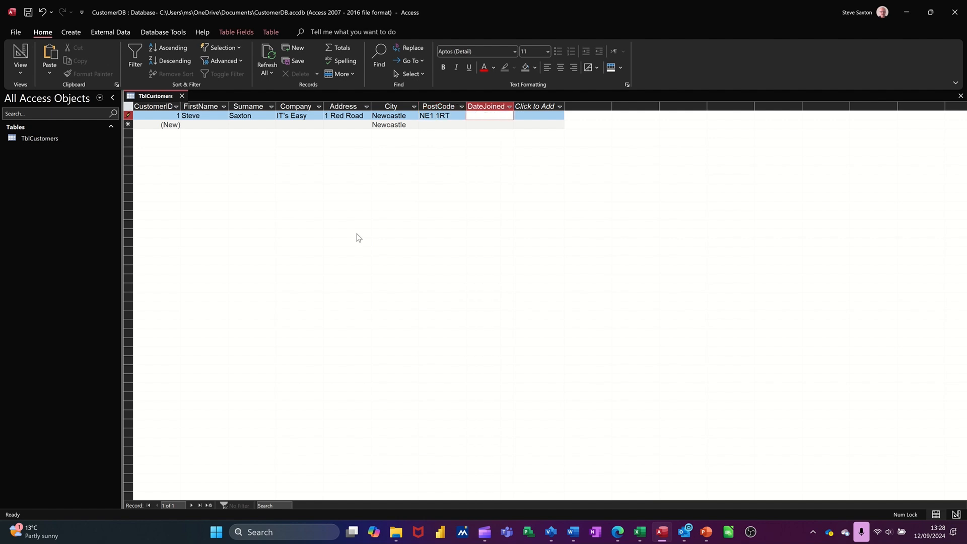
pyautogui.hotkey('ctrl', ';')
pyautogui.press('Tab')
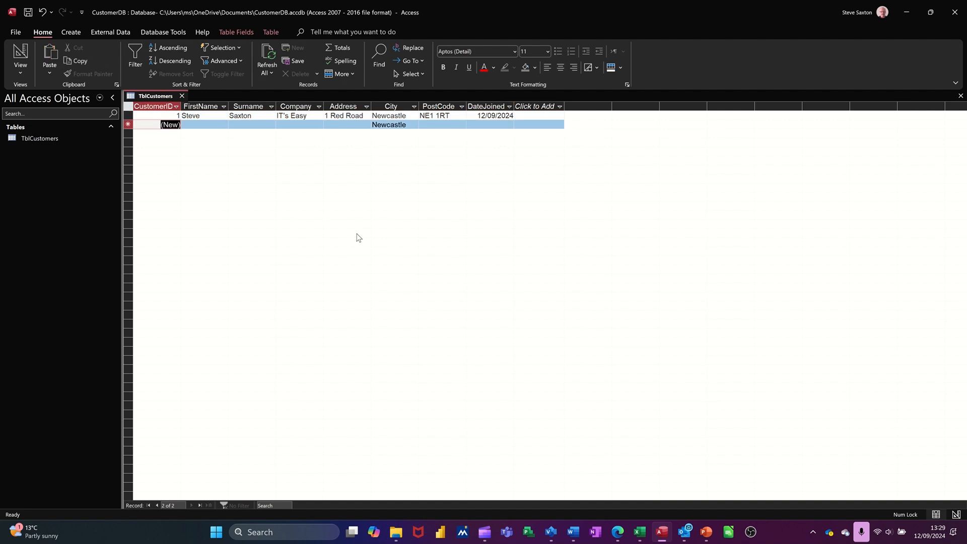
# - Start the second customer record by entering the customer's first name and surname, with Amac as the company
pyautogui.press('Tab')
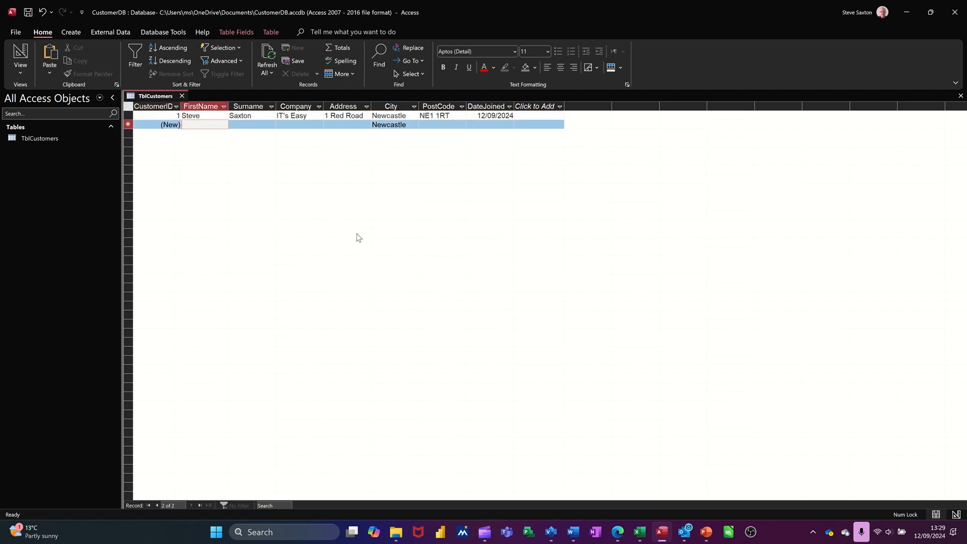
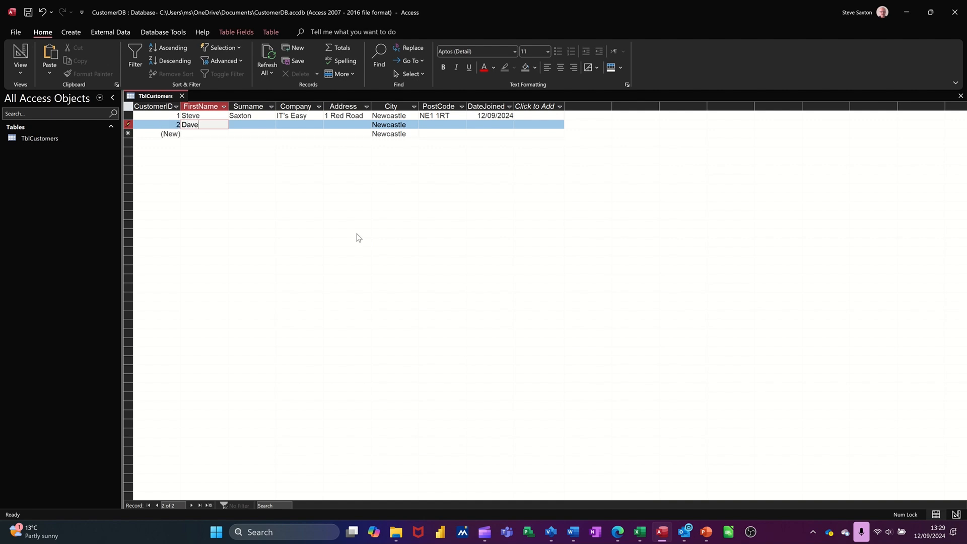
pyautogui.press('Tab')
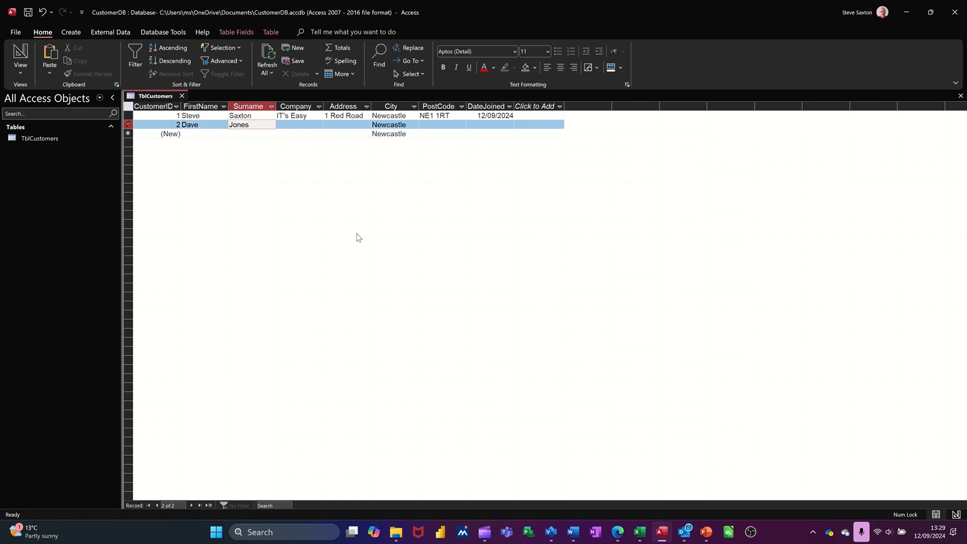
pyautogui.press('Tab')
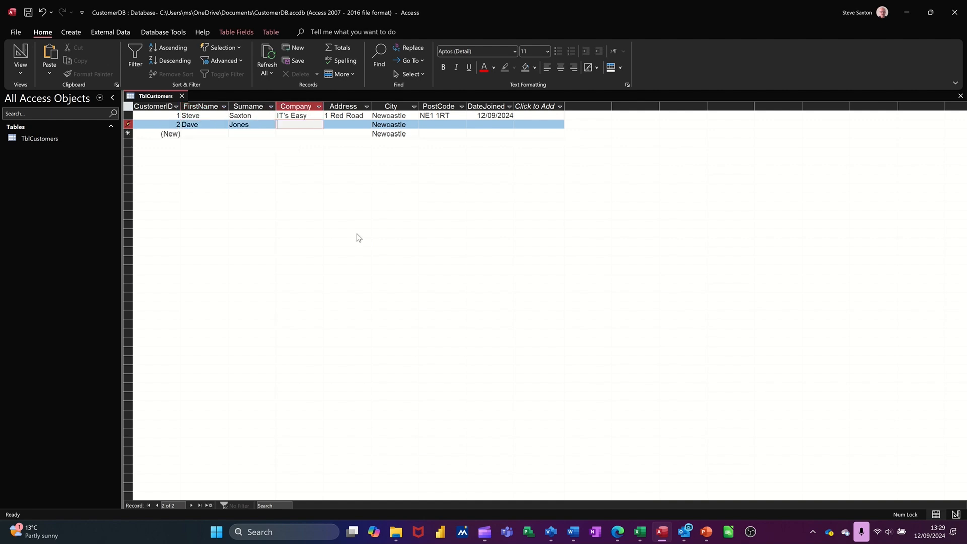
pyautogui.write('Amac')
pyautogui.press('Tab')
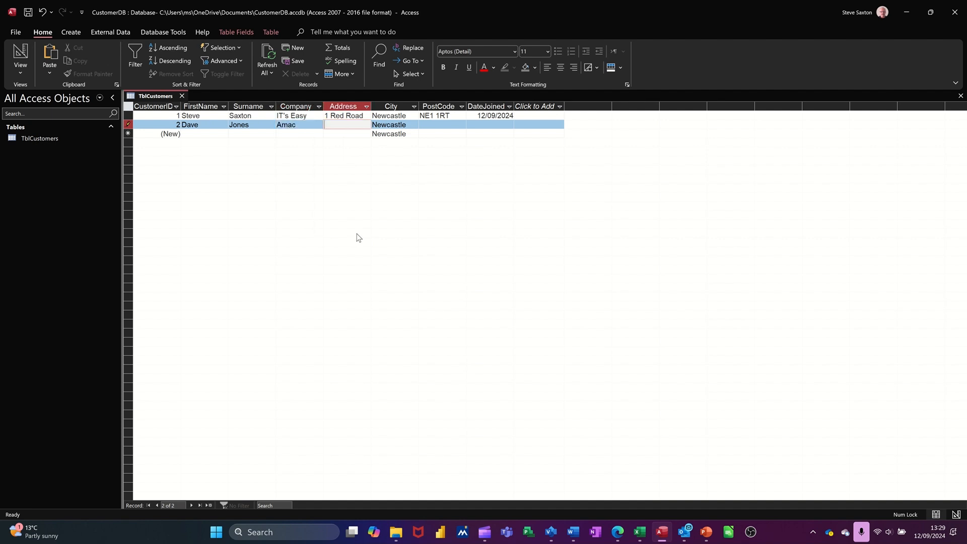
# - Enter the second customer's street address and replace the default city with Leeds
pyautogui.press('Tab')
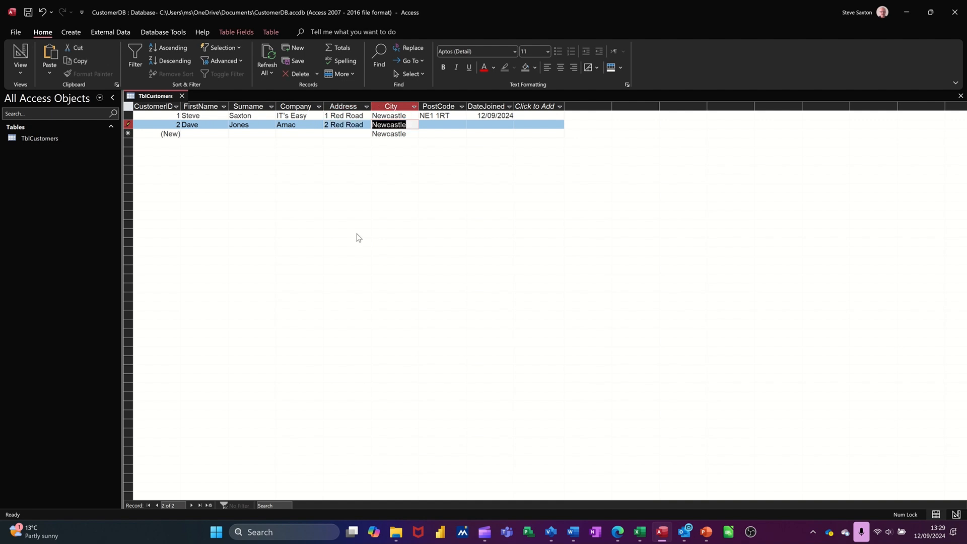
pyautogui.write('Leeds')
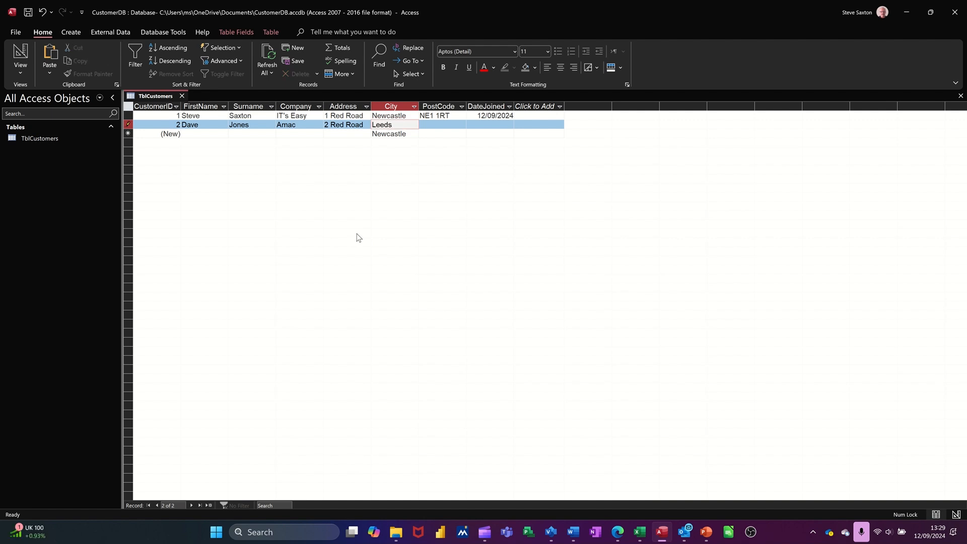
pyautogui.press('Tab')
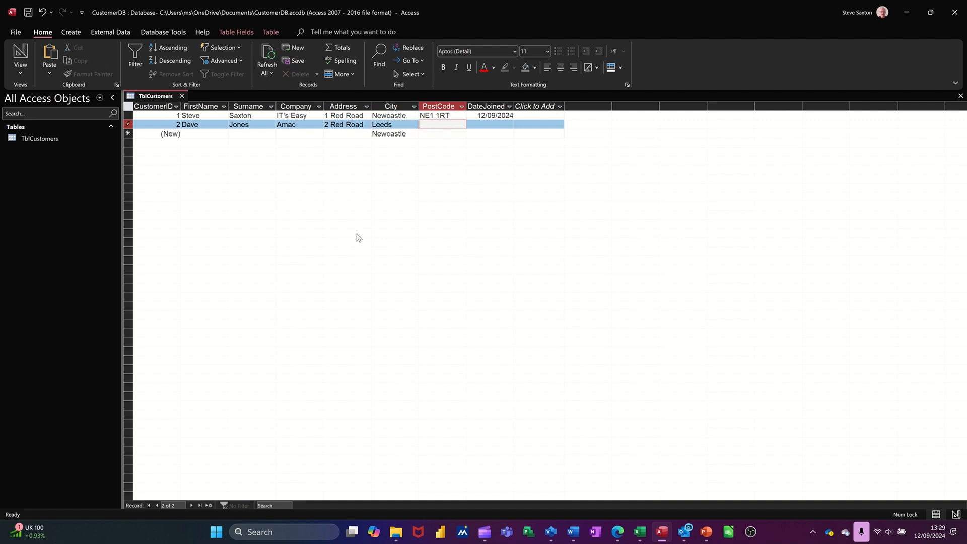
# - Complete the second record with the customer's postcode and 12/09/2024 as the DateJoined value
pyautogui.write('LS1 2ER')
pyautogui.press('Tab')
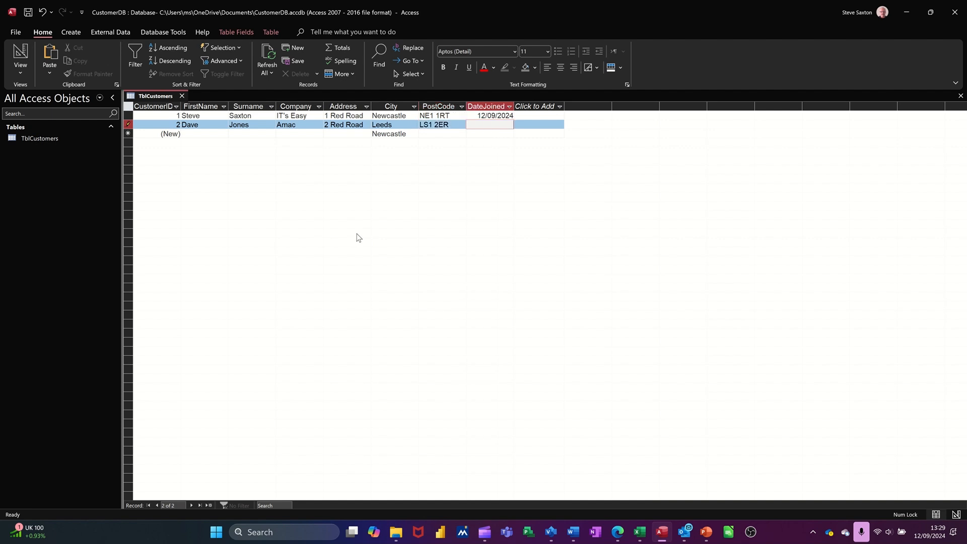
pyautogui.hotkey('ctrl', ';')
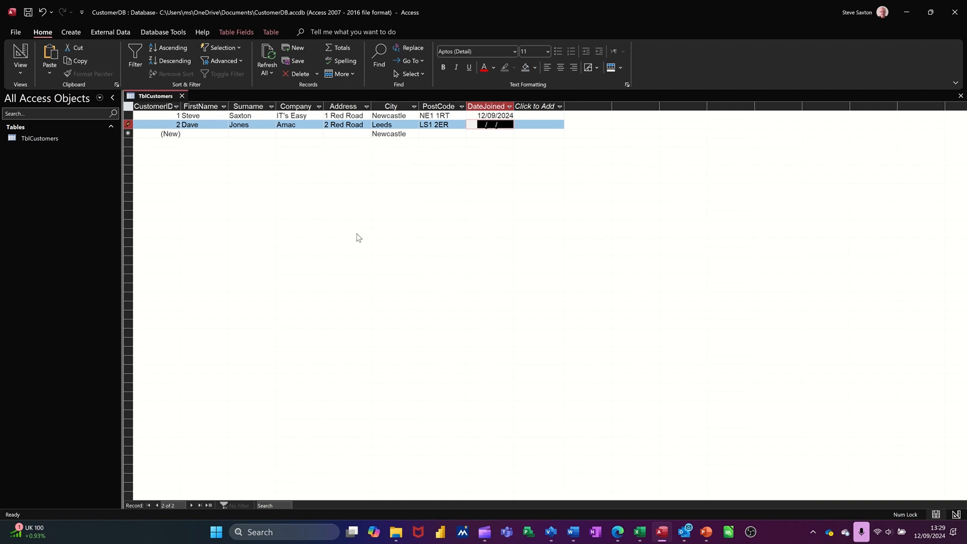
pyautogui.hotkey('ctrl', ';')
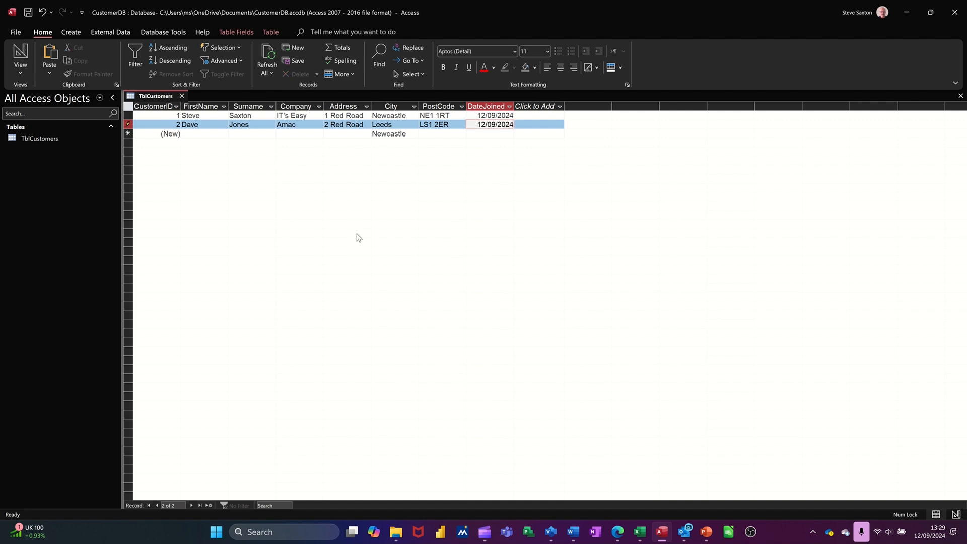
pyautogui.press('Tab')
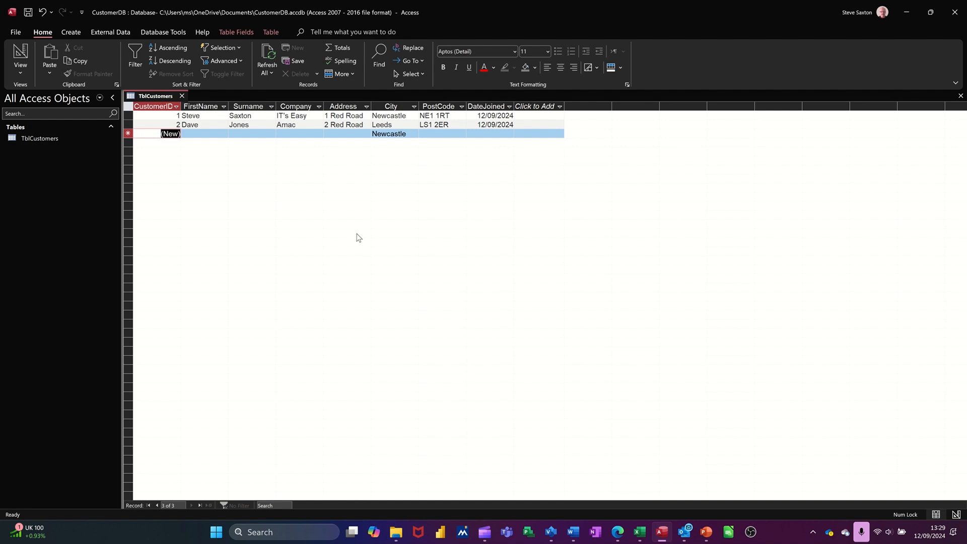
# - Start the third customer record by entering the customer's first name and surname, with BobIT as the company
pyautogui.press('Tab')
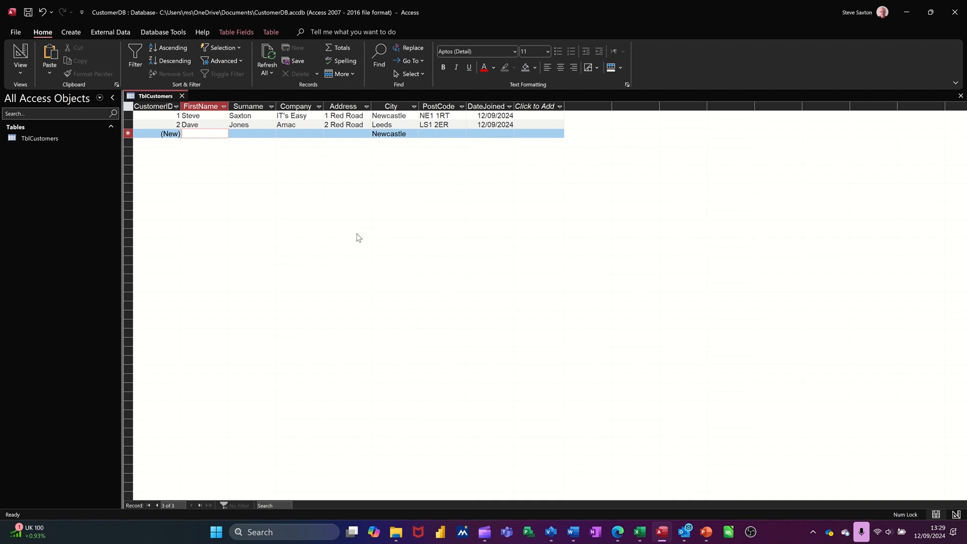
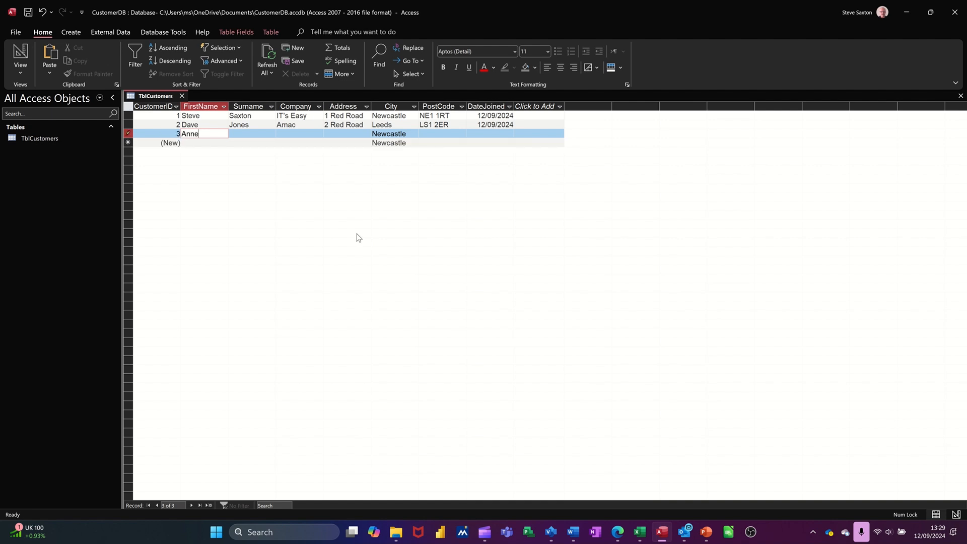
pyautogui.press('Tab')
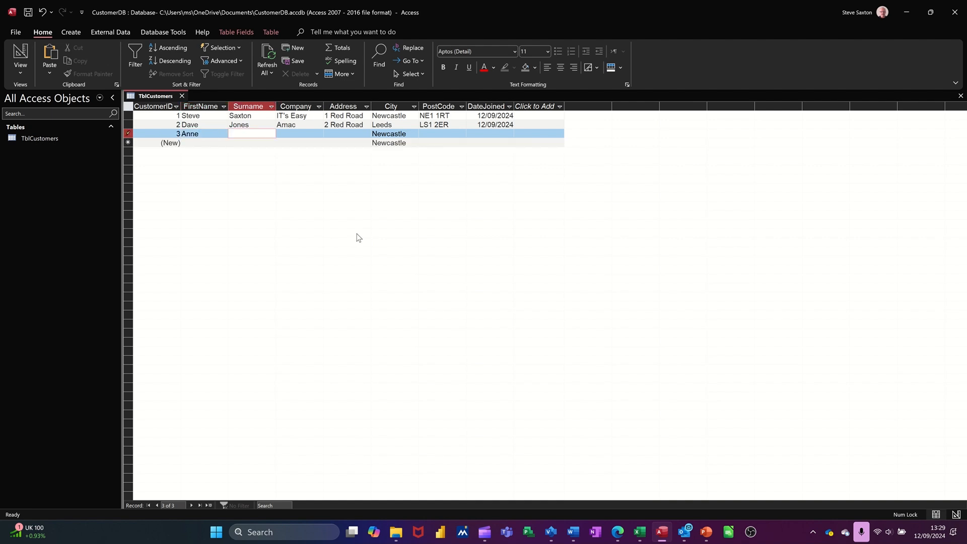
pyautogui.press('Tab')
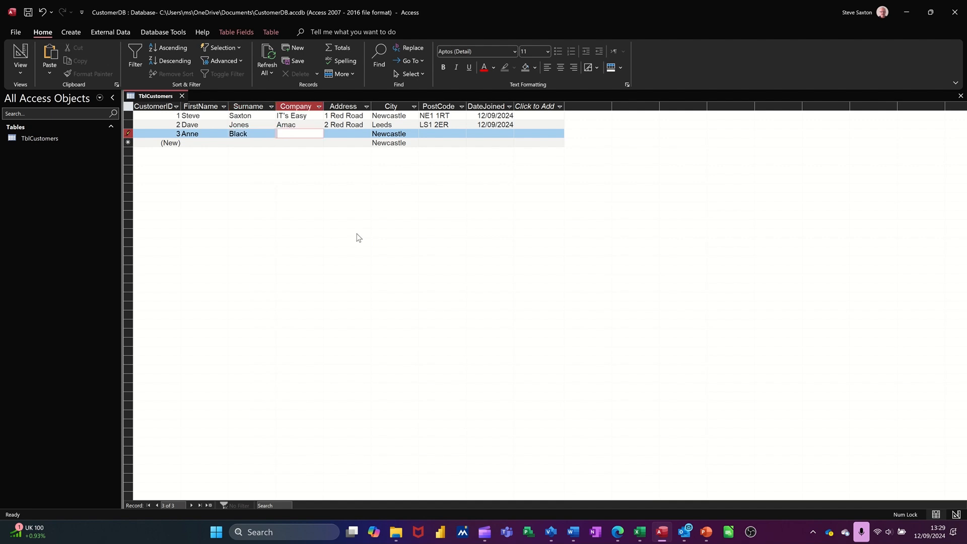
pyautogui.write('BobIT')
pyautogui.press('Tab')
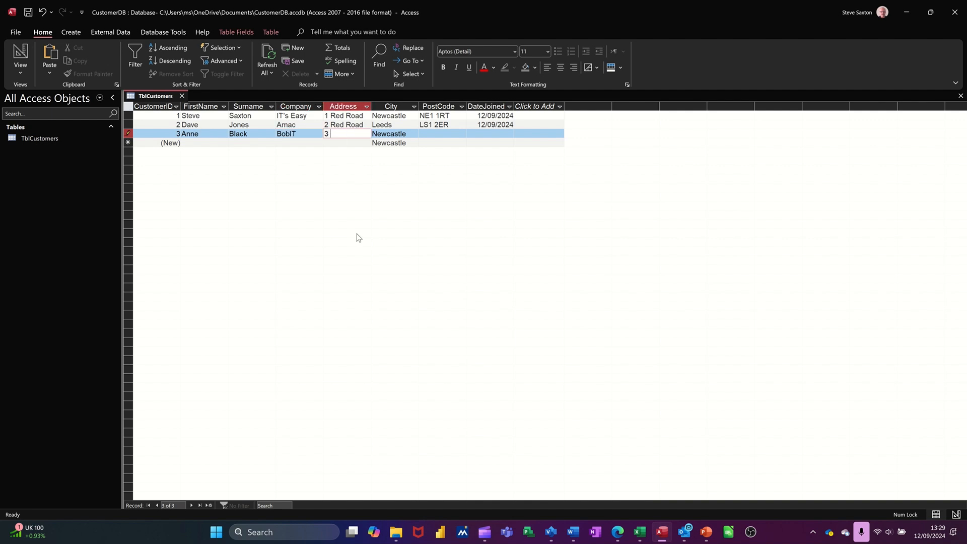
# - Enter the third customer's street address and postcode, keeping the default city
pyautogui.press('Tab')
pyautogui.press('Tab')
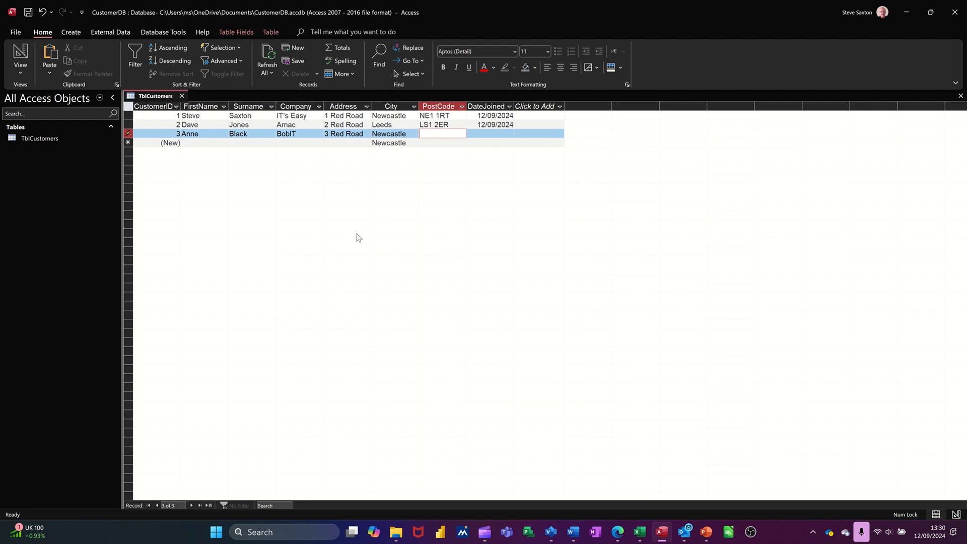
pyautogui.write('NE1 1RT')
pyautogui.press('Tab')
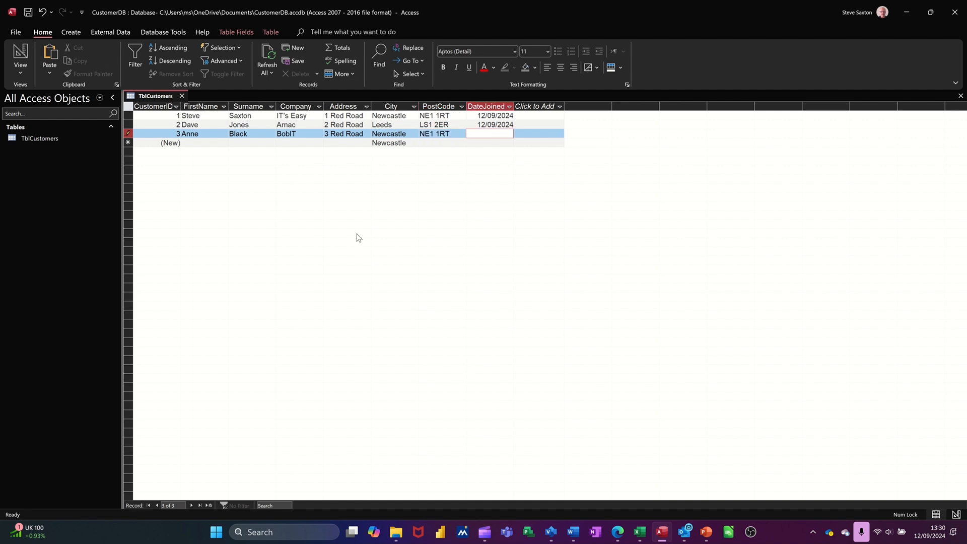
# - Set the third record's DateJoined to 01/01/2024 and commit the record
pyautogui.write('01/01/2024')
pyautogui.press('Return')
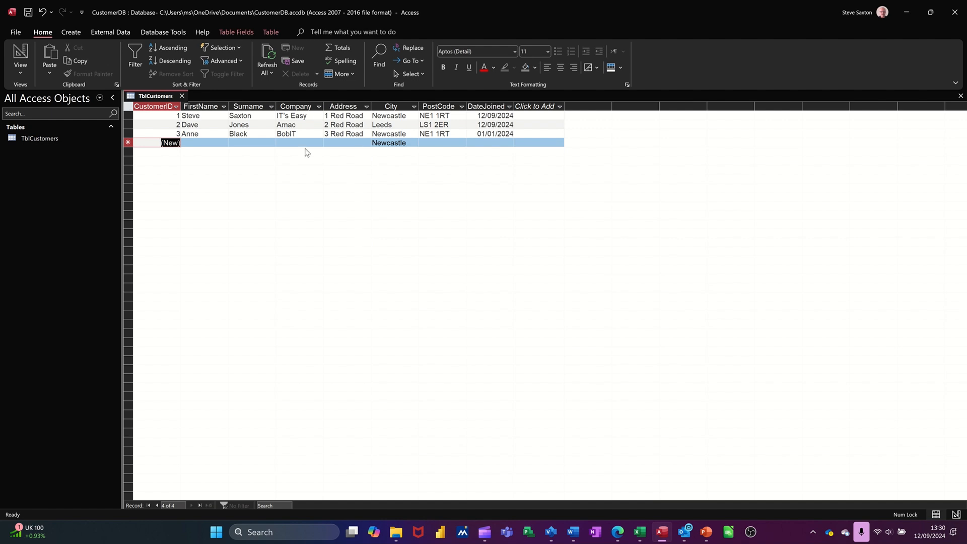
# - Close and reopen the TblCustomers table, and widen its Company column to roughly twice its width
pyautogui.click(183, 96)
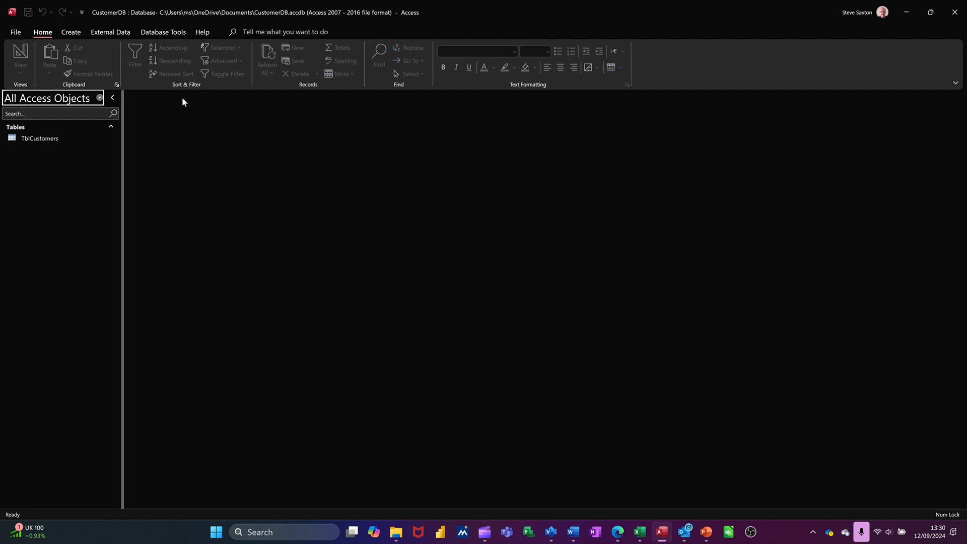
pyautogui.doubleClick(40, 141)
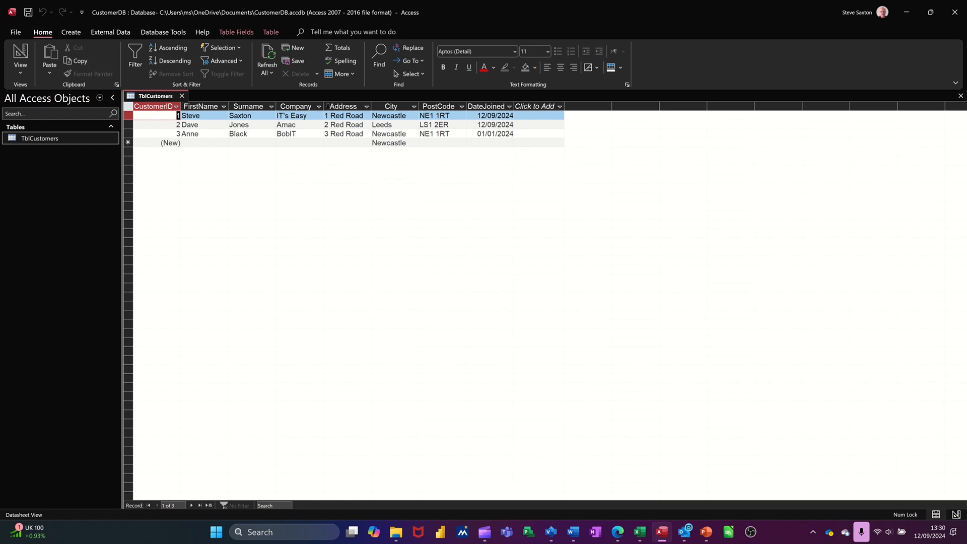
pyautogui.moveTo(324, 106); pyautogui.dragTo(384, 107)
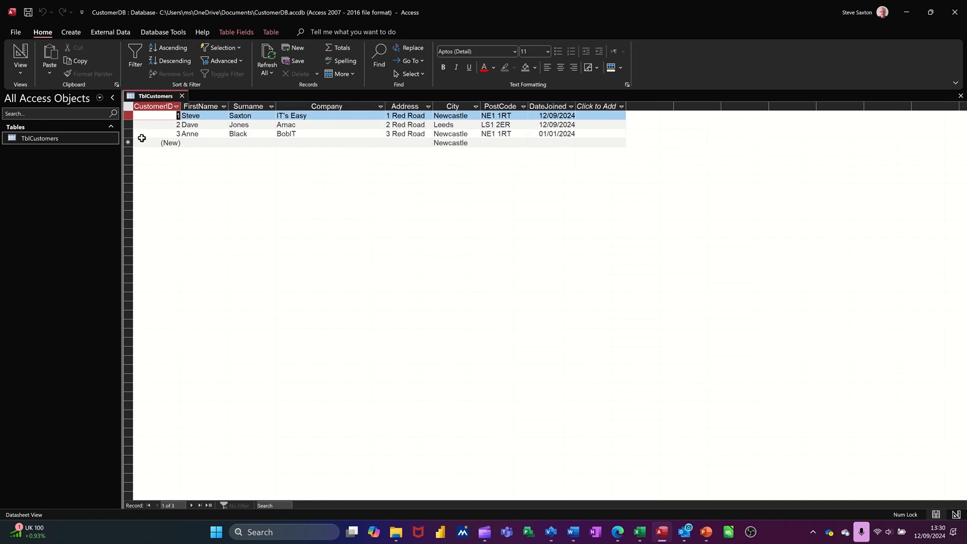
# - Close TblCustomers with its layout changes saved, and briefly reopen it to check the column width
pyautogui.click(182, 96)
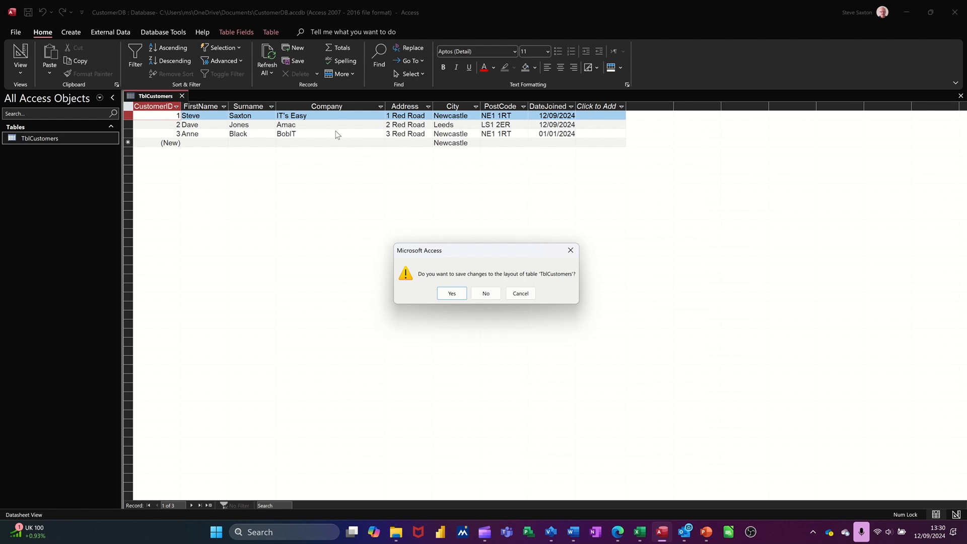
pyautogui.click(450, 296)
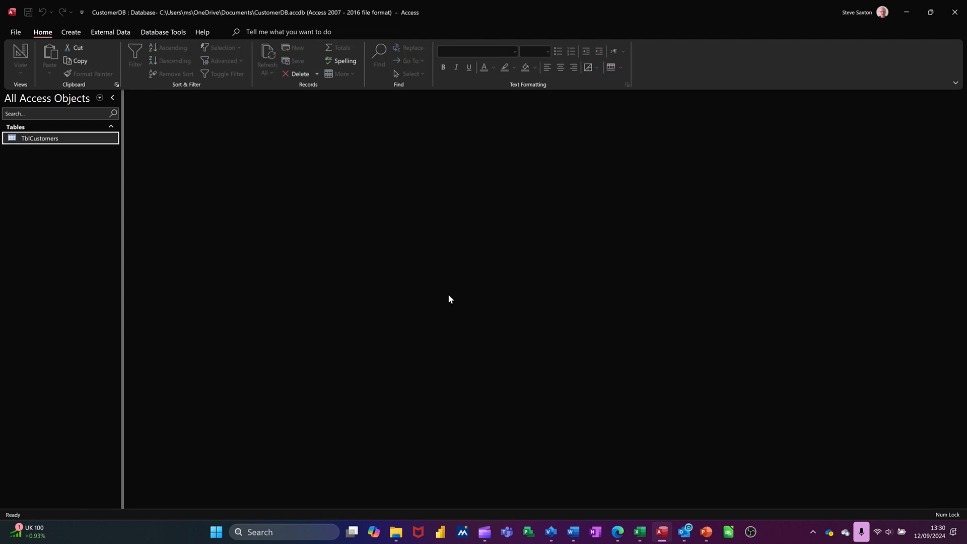
pyautogui.doubleClick(45, 138)
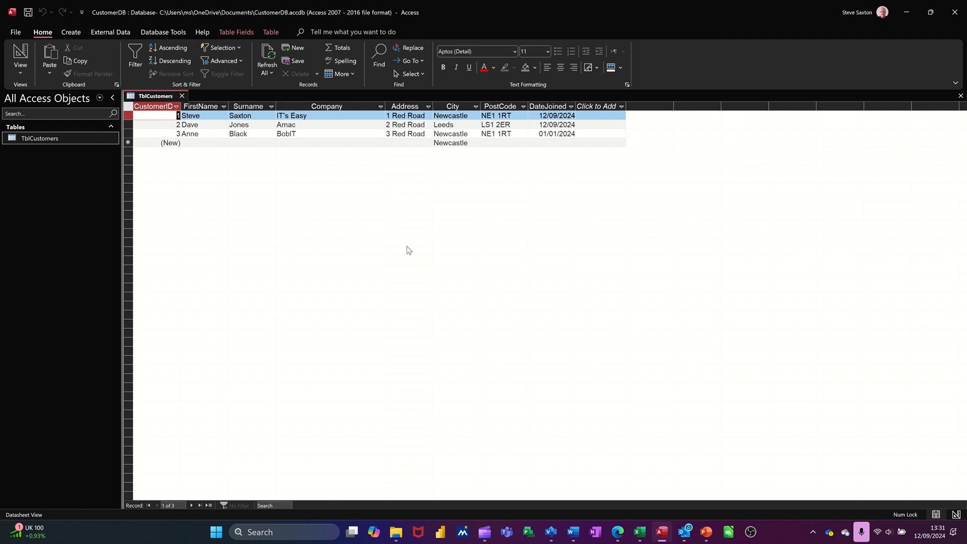
pyautogui.hotkey('ctrl', 'w')
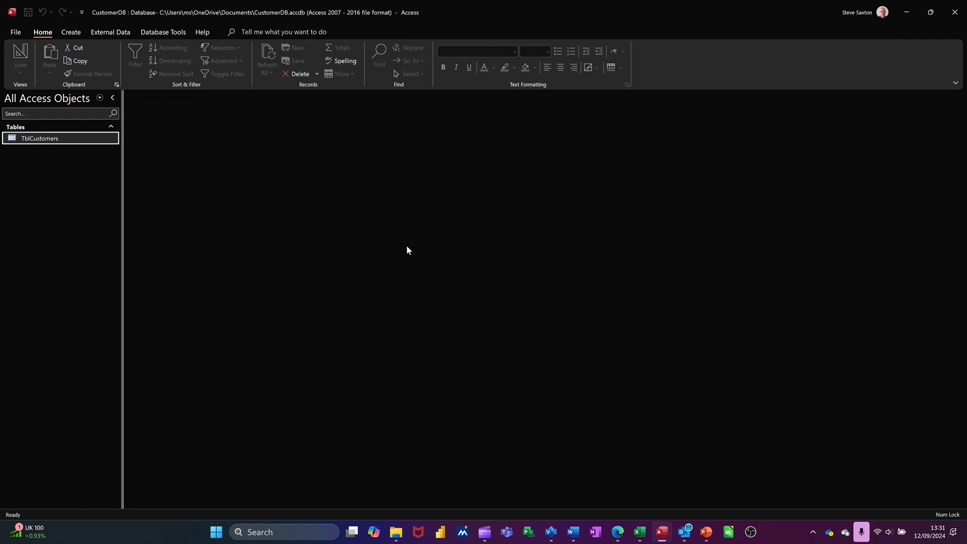
# - Open TblCustomers again and fit the Company column's width to its contents
pyautogui.doubleClick(93, 137)
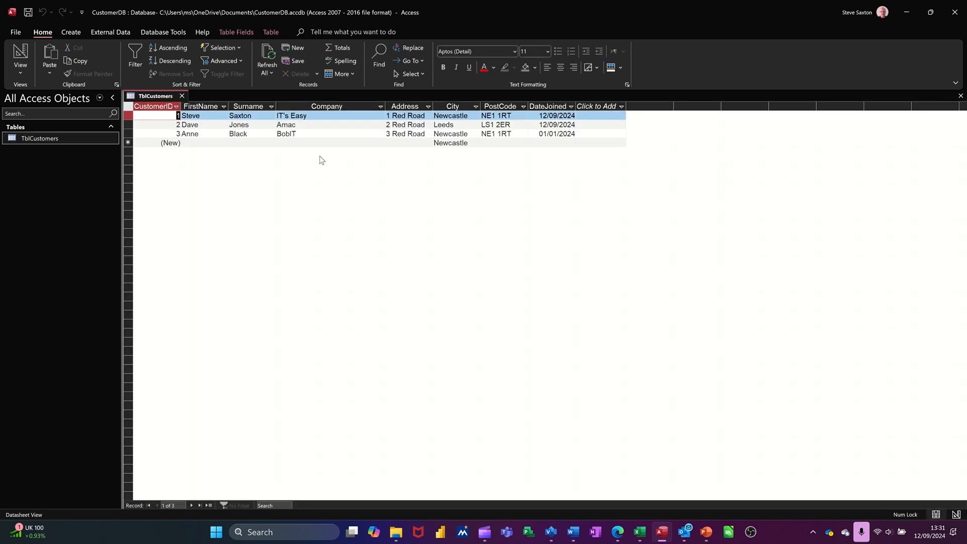
pyautogui.doubleClick(387, 104)
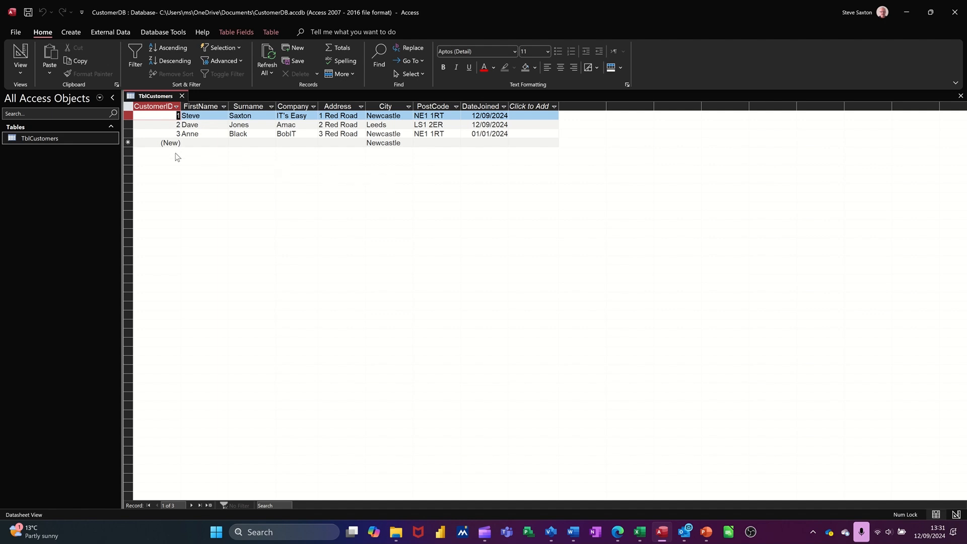
# - Try deleting the third customer record, but decline the deletion when asked to confirm
pyautogui.click(129, 132)
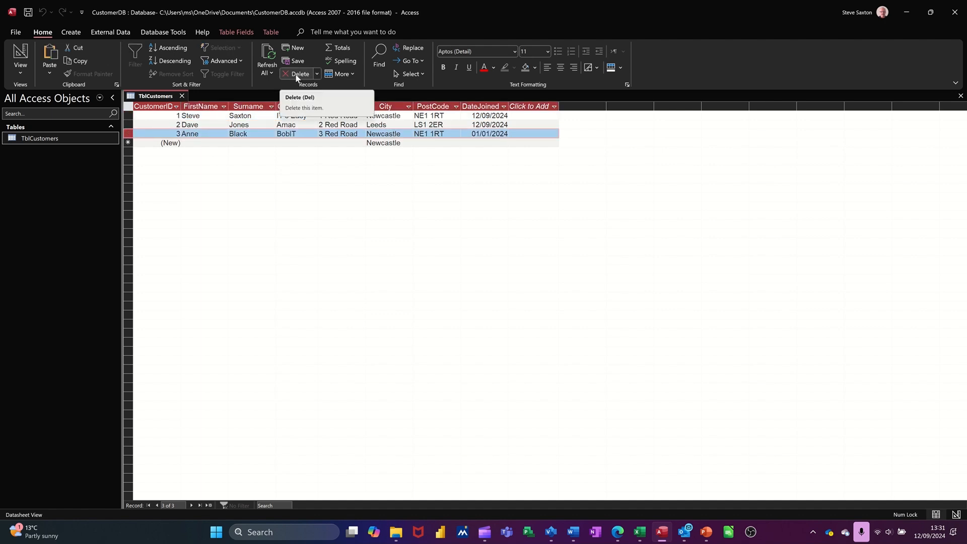
pyautogui.click(297, 75)
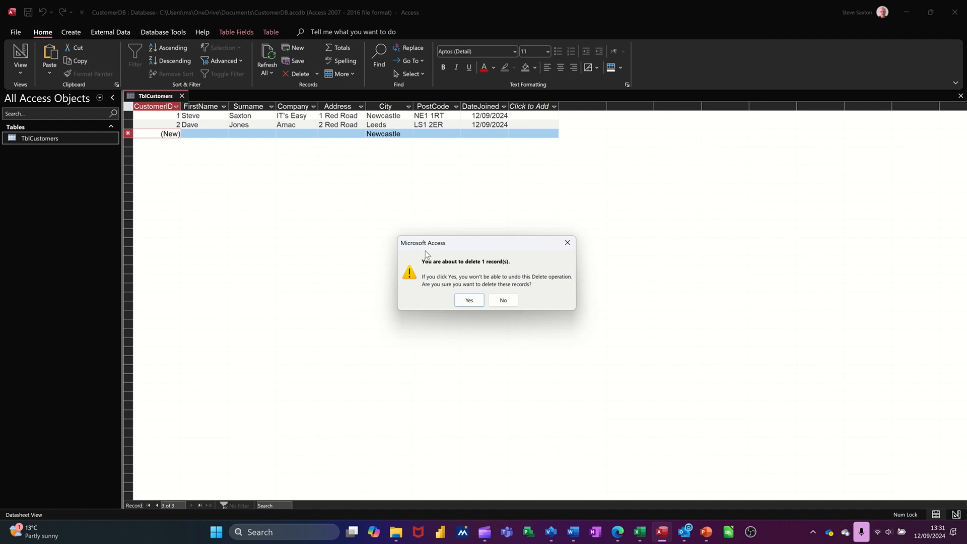
pyautogui.click(500, 301)
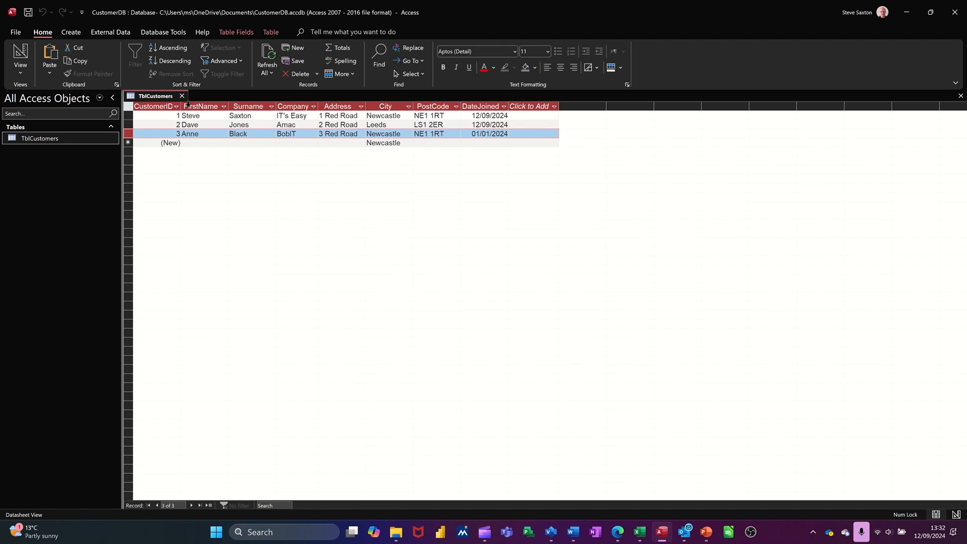
# - Close the TblCustomers table without saving the layout changes
pyautogui.click(182, 96)
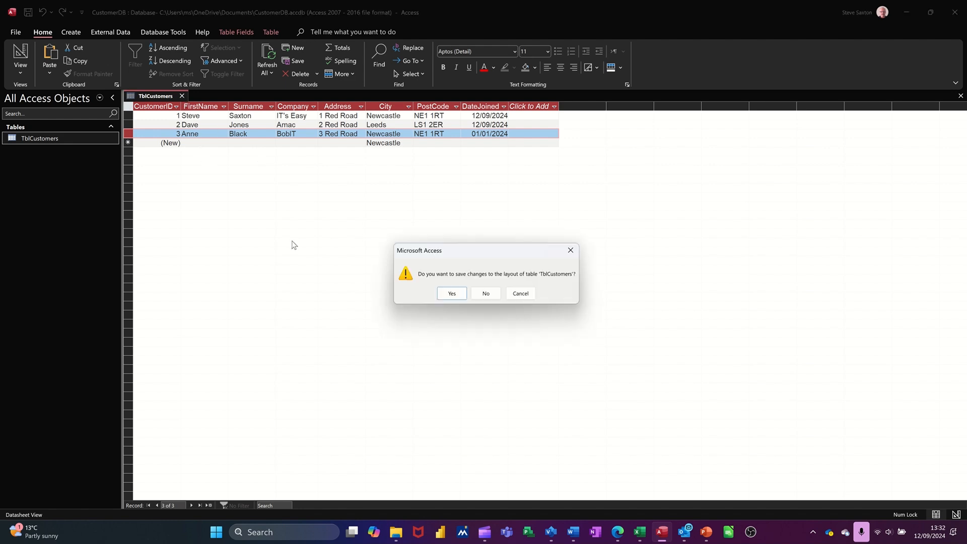
pyautogui.click(484, 294)
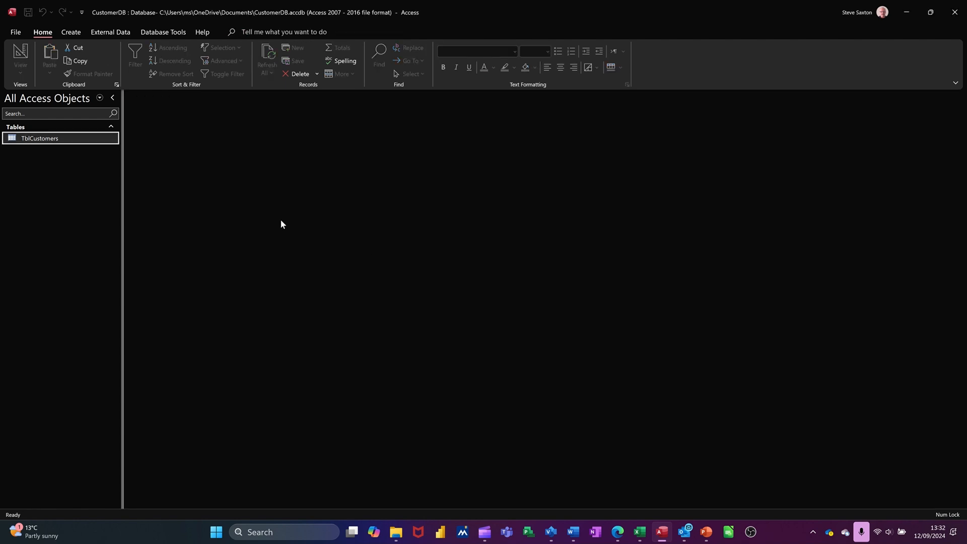